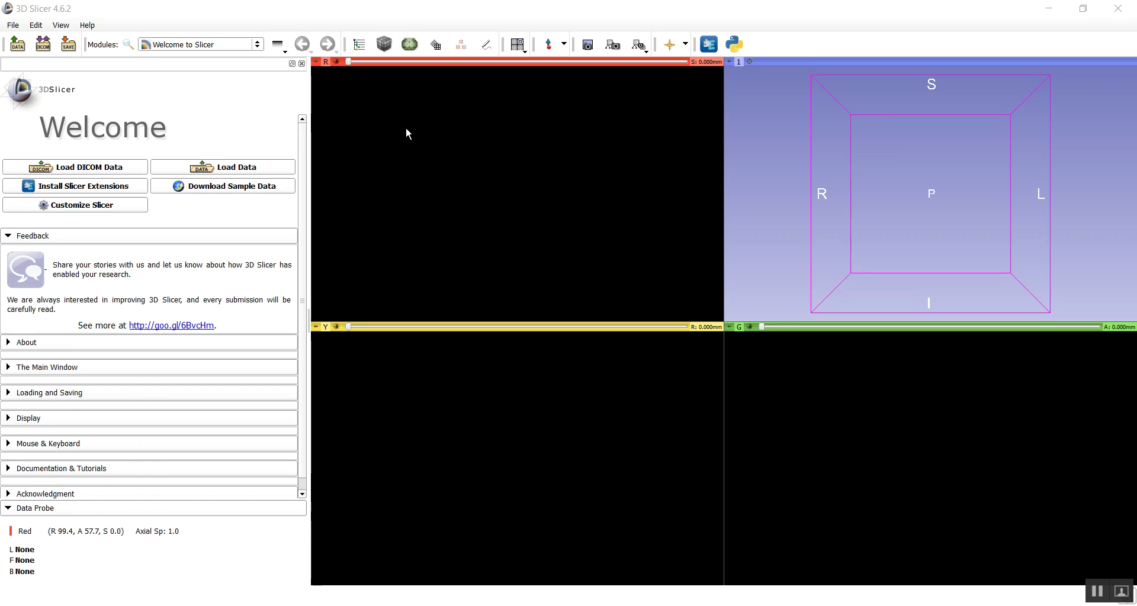
- Load the MRBrainTumor1 sample scan and scroll the axial view to the tumour slices
left_click(196, 190)
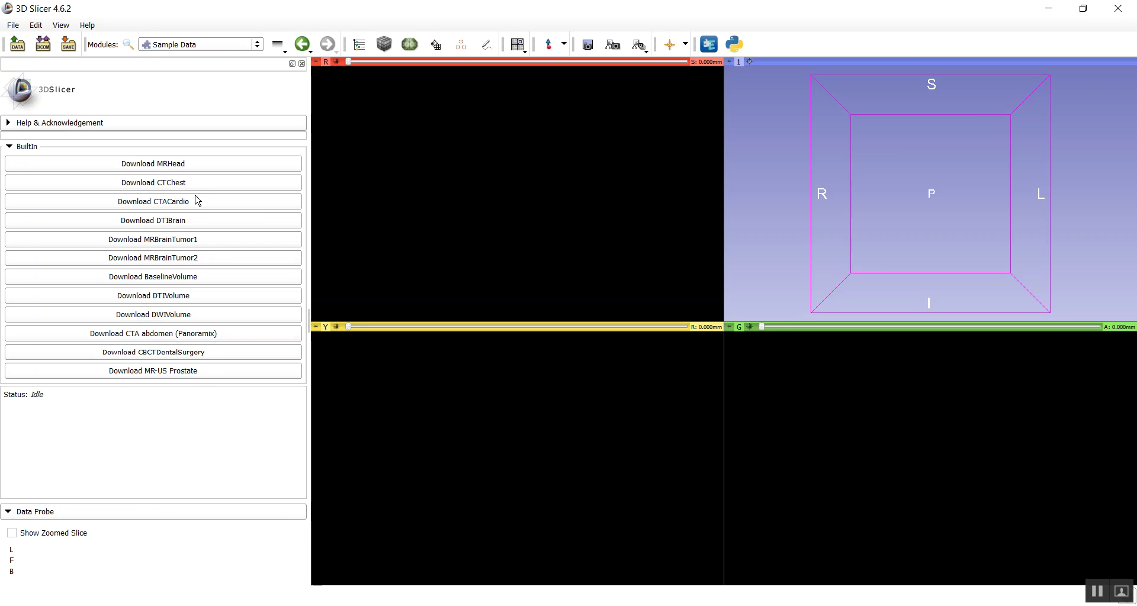
left_click(162, 240)
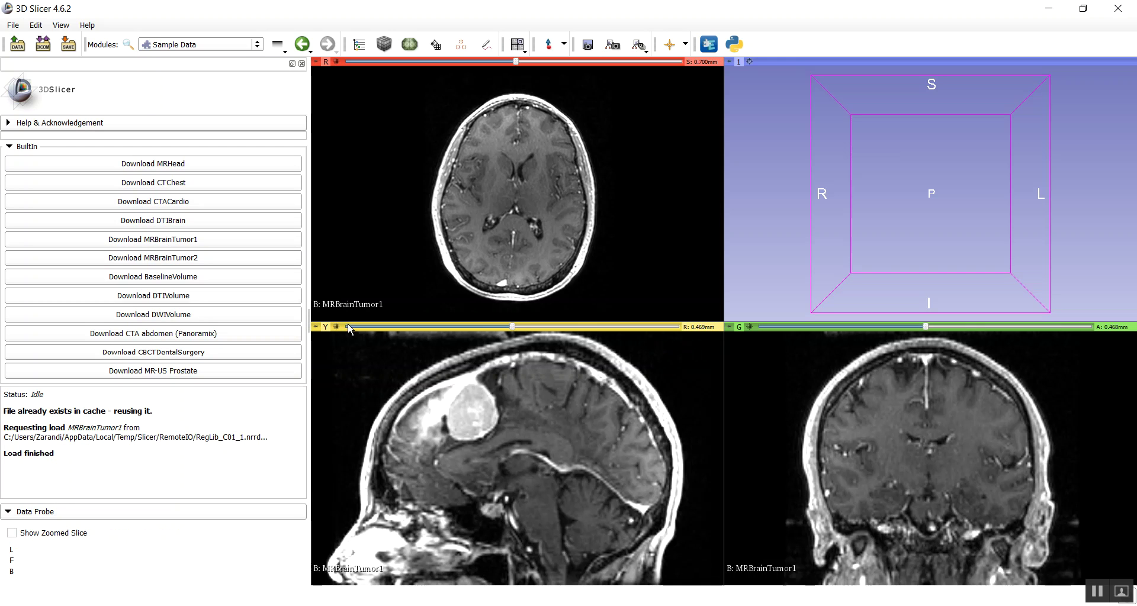
scroll(561, 192, "down", 5)
scroll(532, 188, "down", 5)
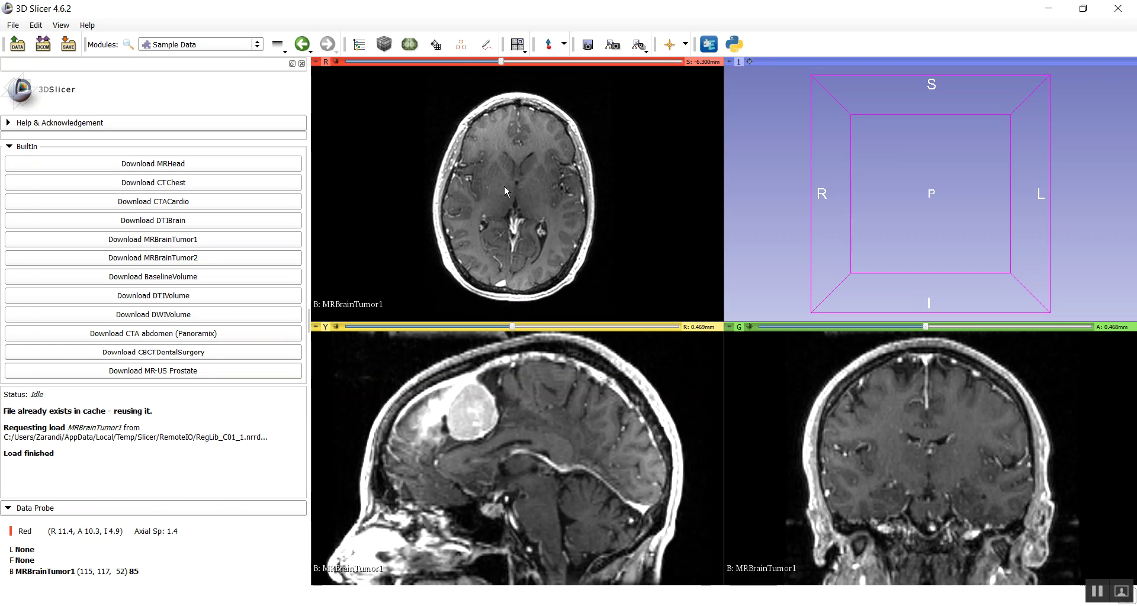
scroll(503, 185, "down", 5)
scroll(495, 201, "down", 6)
scroll(495, 203, "up", 8)
scroll(503, 198, "up", 9)
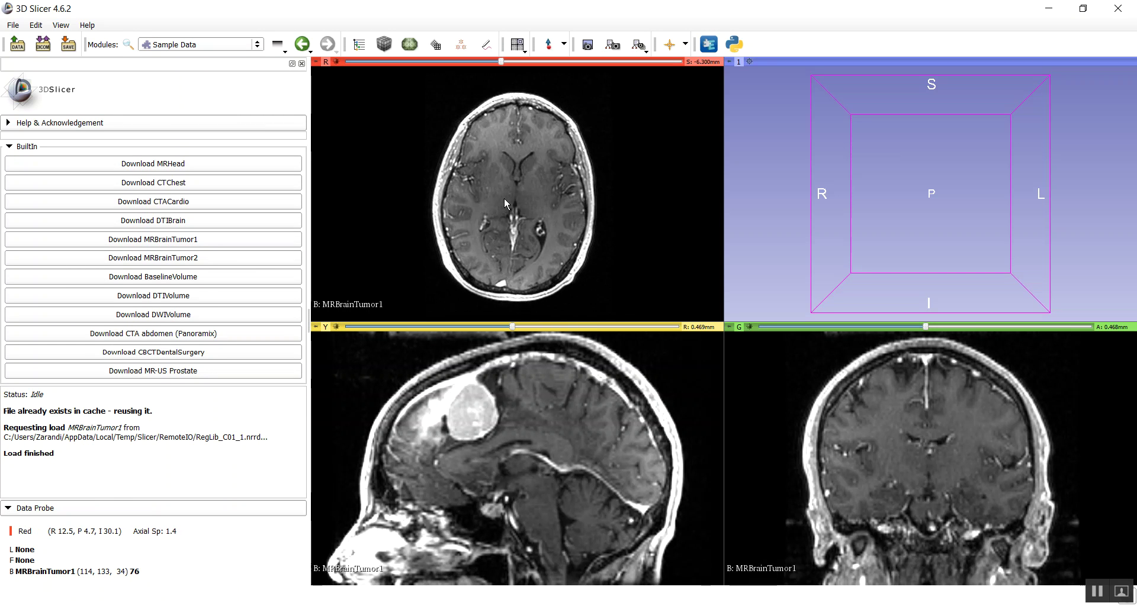
scroll(503, 197, "up", 9)
scroll(516, 198, "up", 9)
scroll(518, 201, "up", 5)
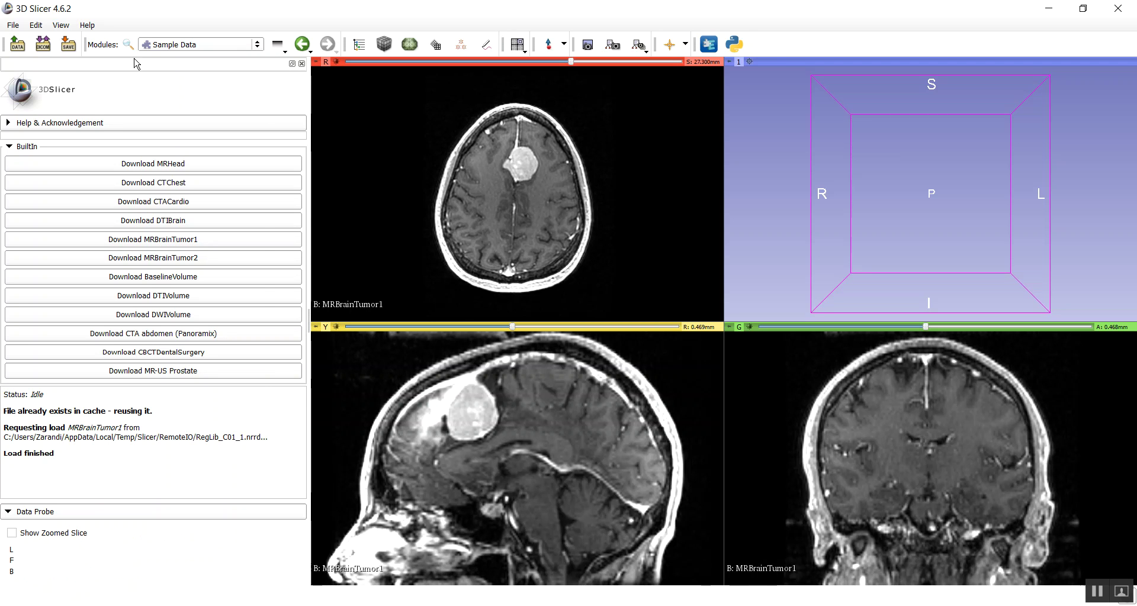
- Open the Editor on MRBrainTumor1 with a new MRBrainTumor1-label map and Per-Structure Volumes shown
left_click(227, 47)
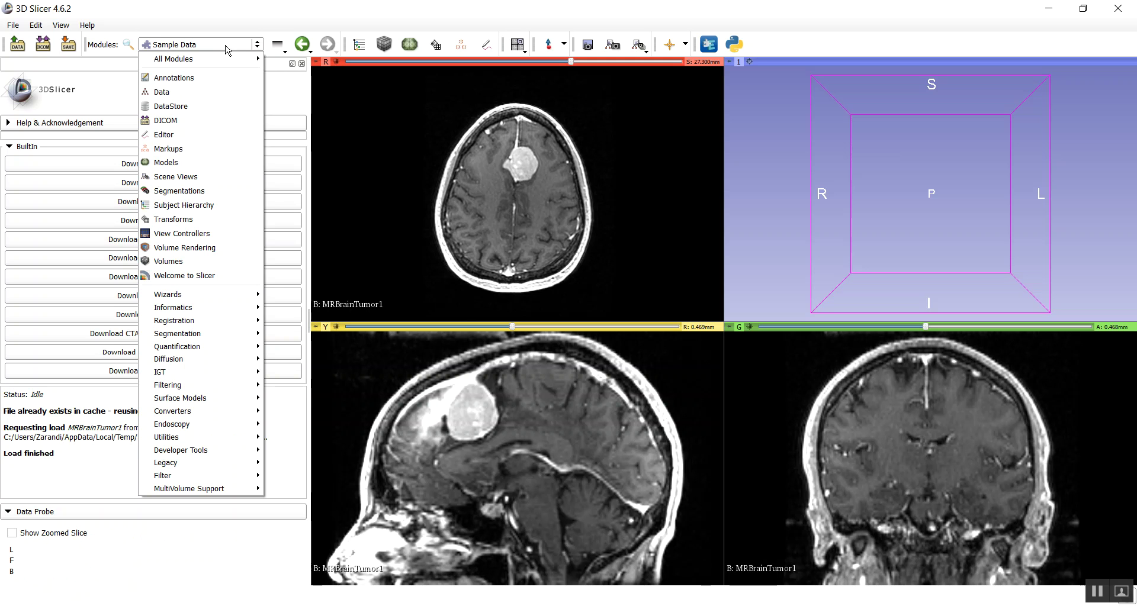
left_click(193, 138)
left_click(646, 354)
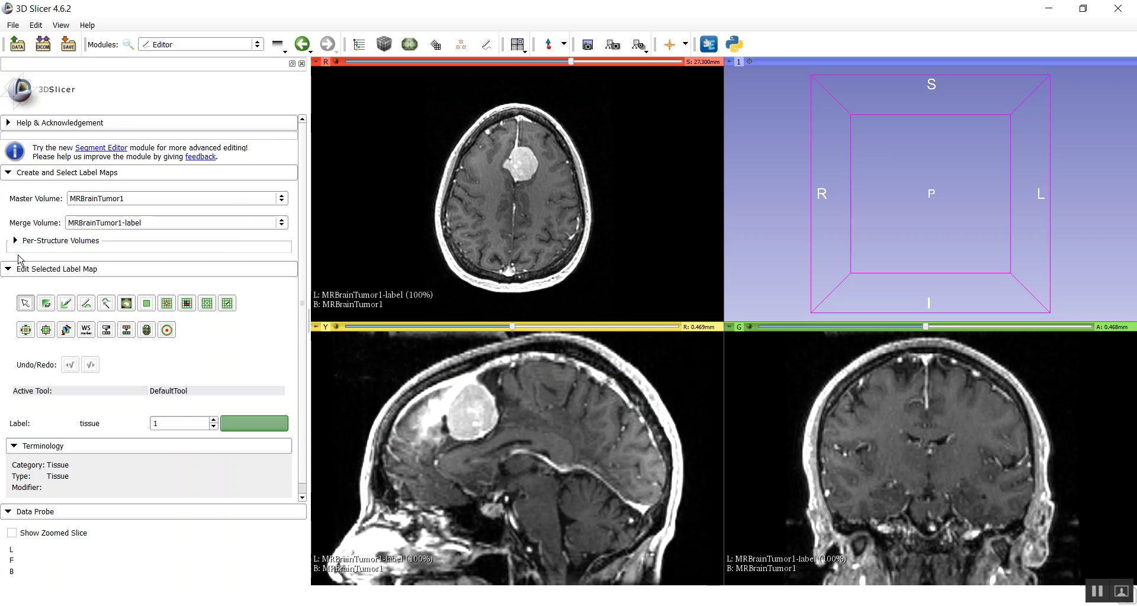
left_click(16, 241)
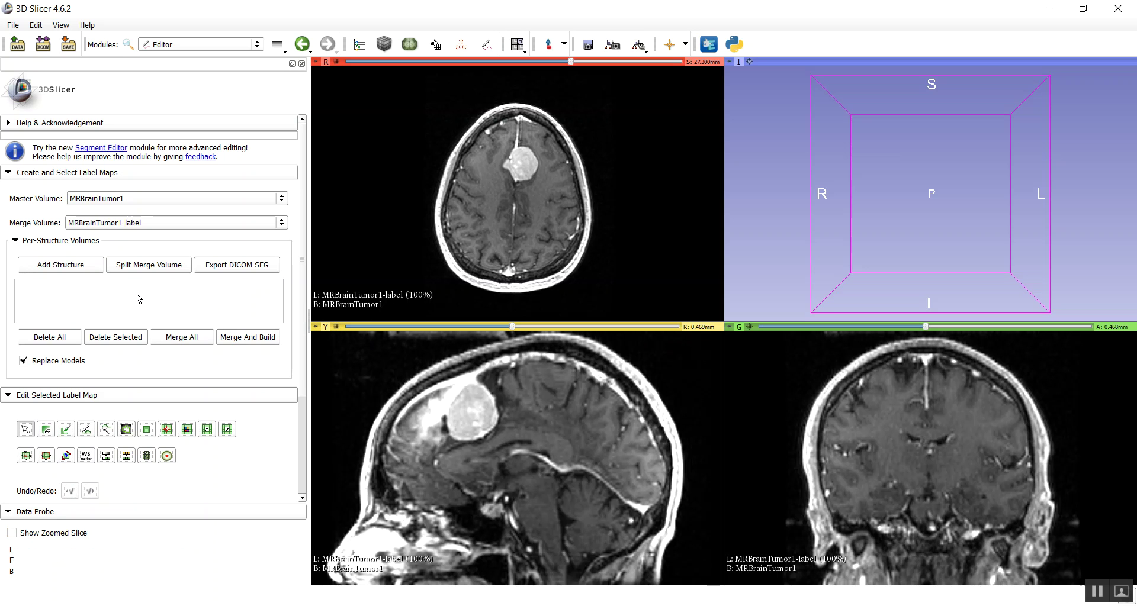
left_click(76, 267)
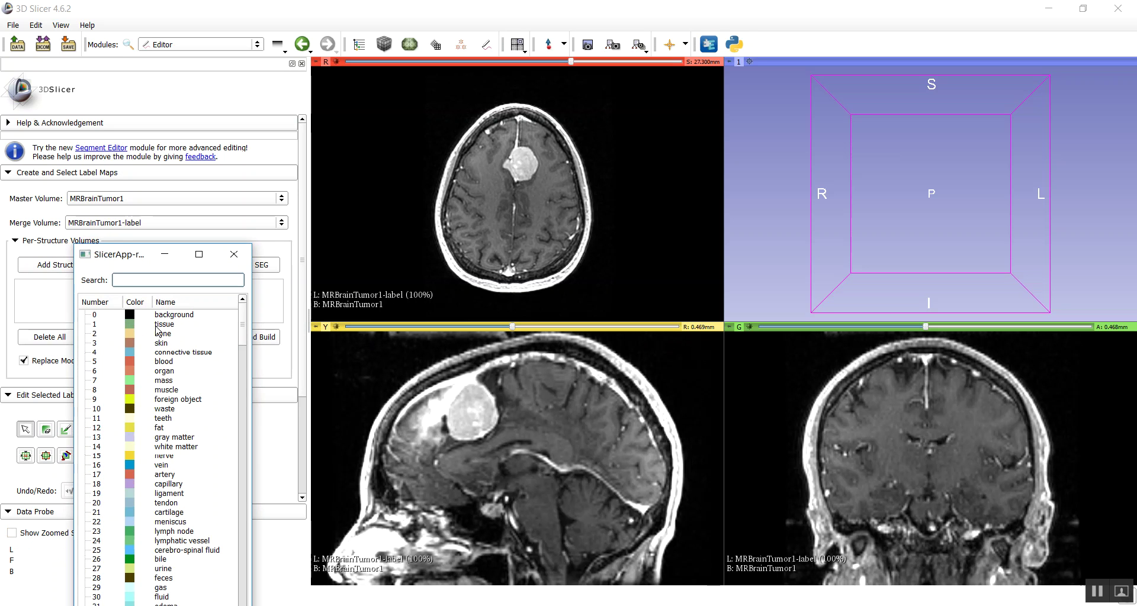
- Add tissue and central nervous system (found by searching 'ce') structures, then reselect tissue
left_click(156, 325)
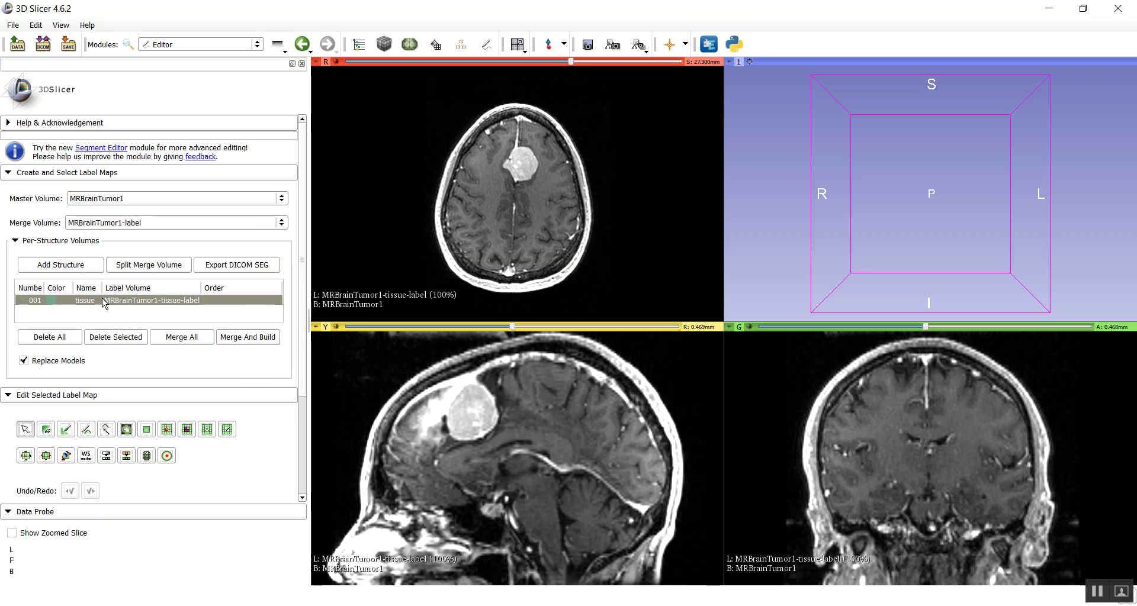
left_click(70, 264)
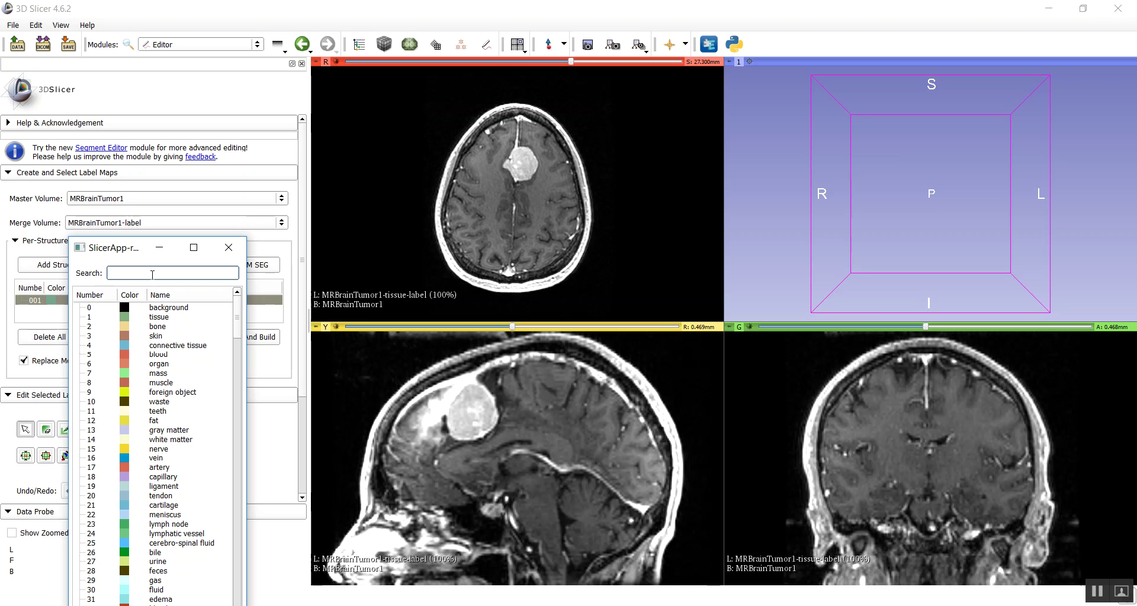
type("ce")
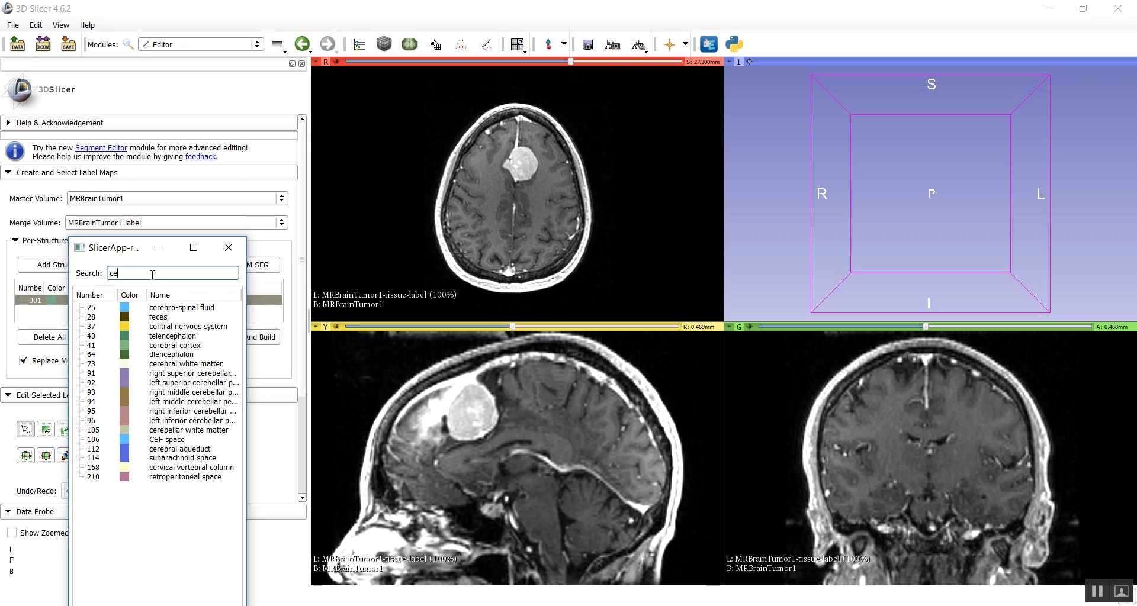
left_click(175, 328)
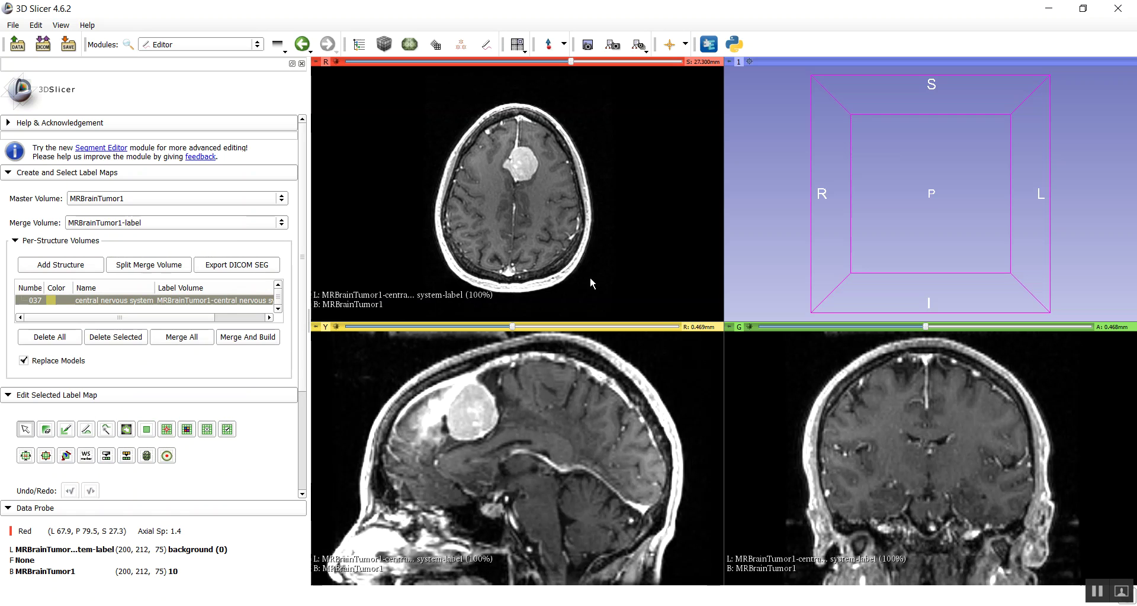
left_click(279, 286)
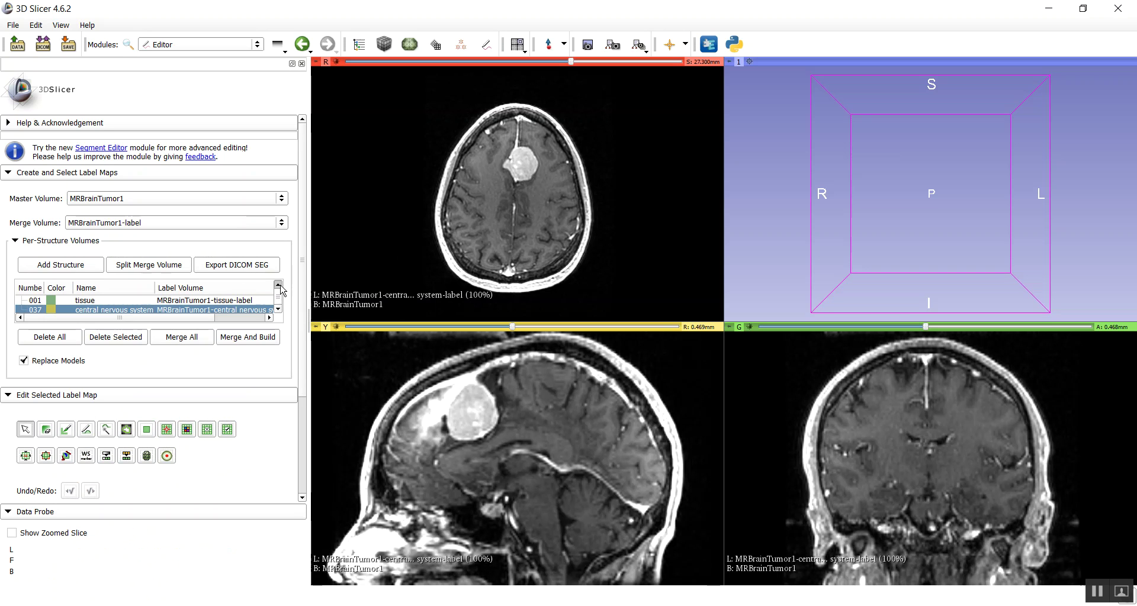
left_click(93, 302)
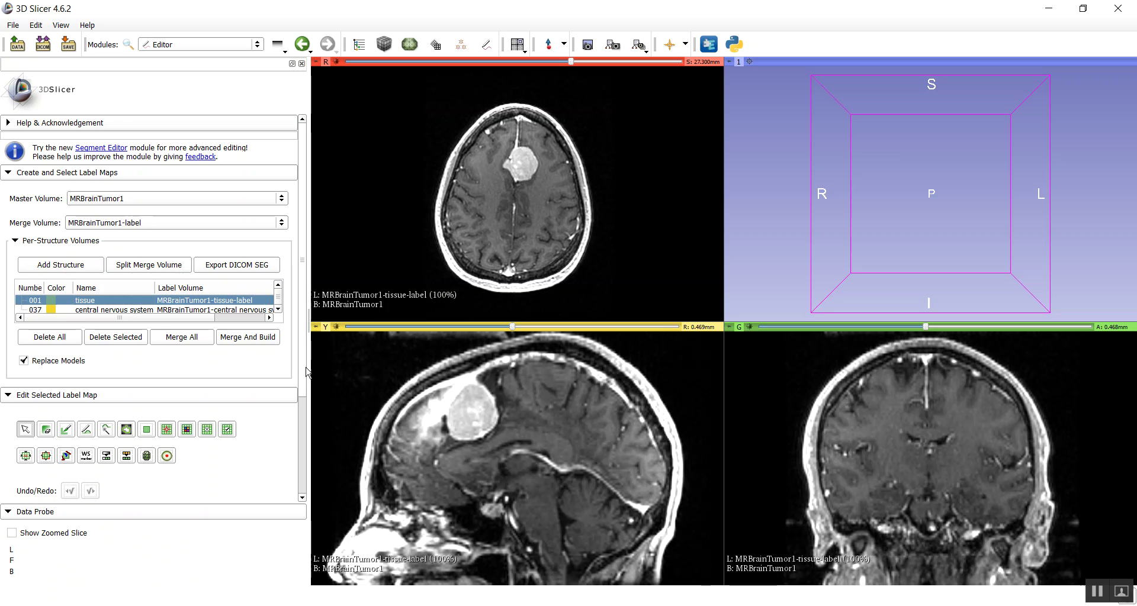
- Start the Threshold effect for tissue and switch to a Red-slice-only layout
scroll(305, 384, "down", 2)
scroll(296, 422, "down", 1)
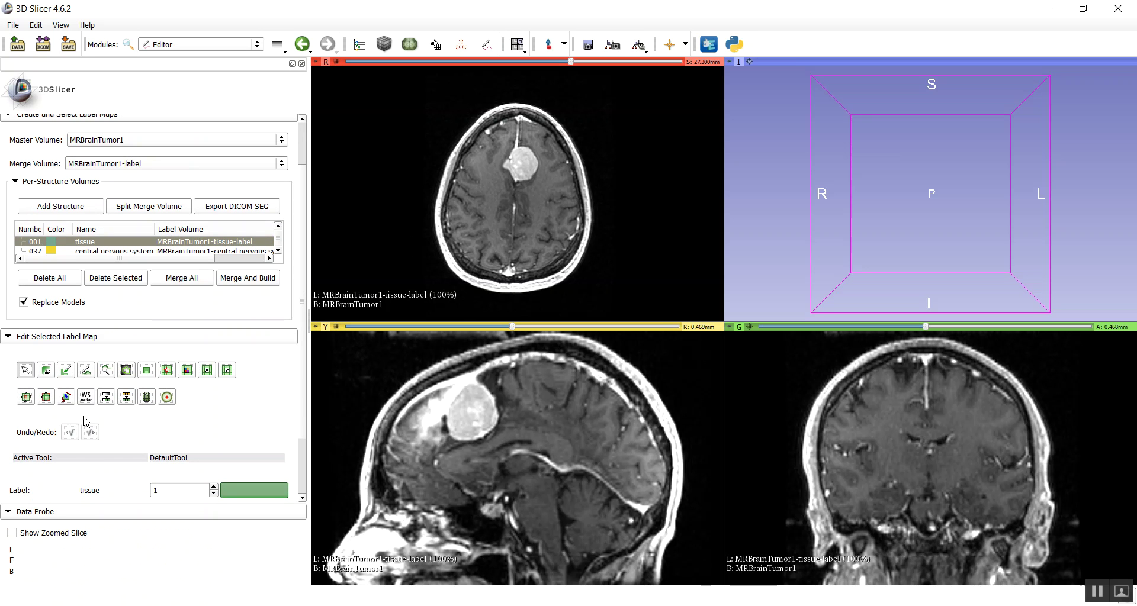
left_click(105, 398)
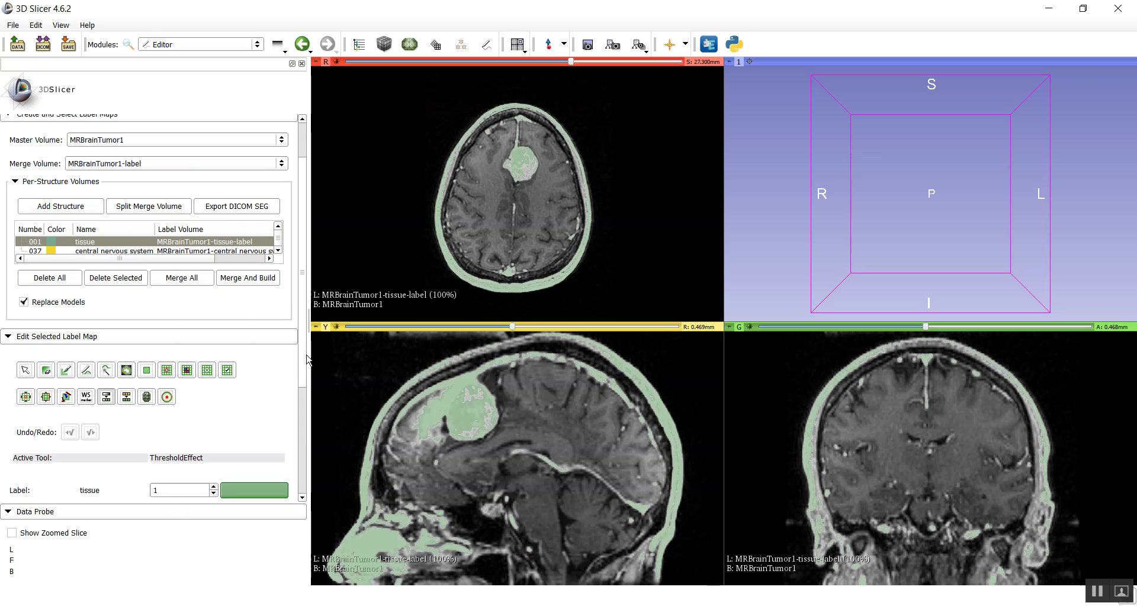
scroll(306, 358, "down", 3)
scroll(306, 359, "down", 2)
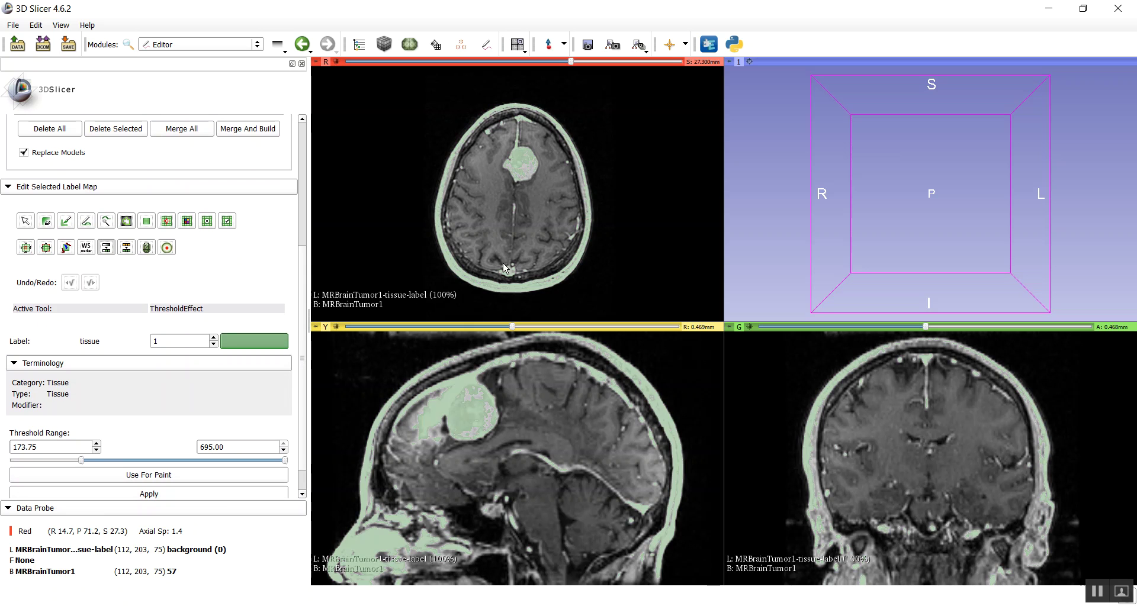
left_click(522, 51)
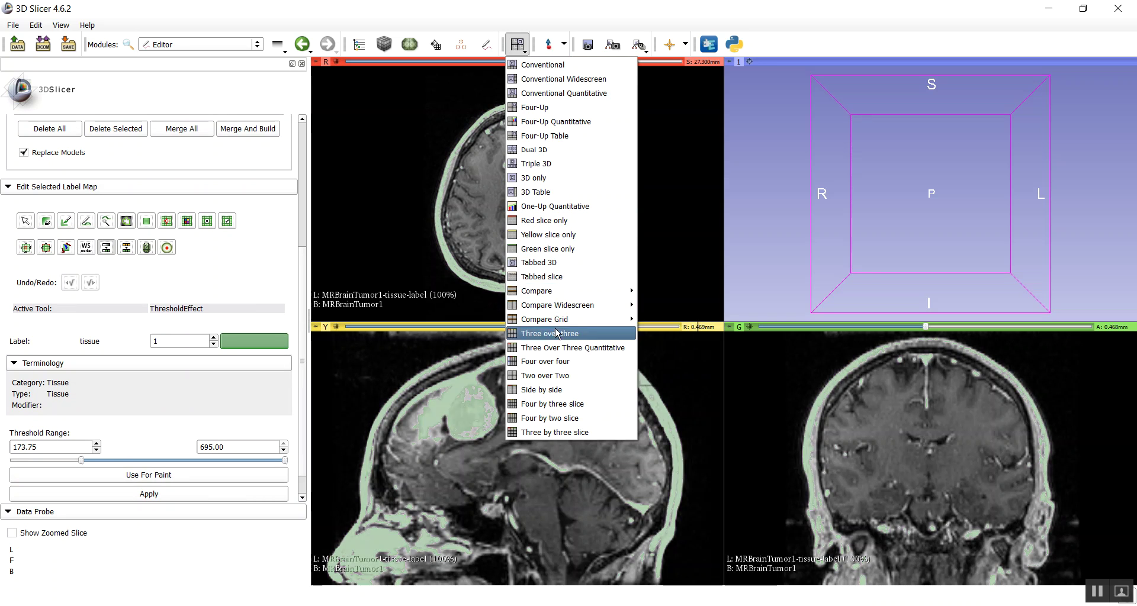
left_click(551, 223)
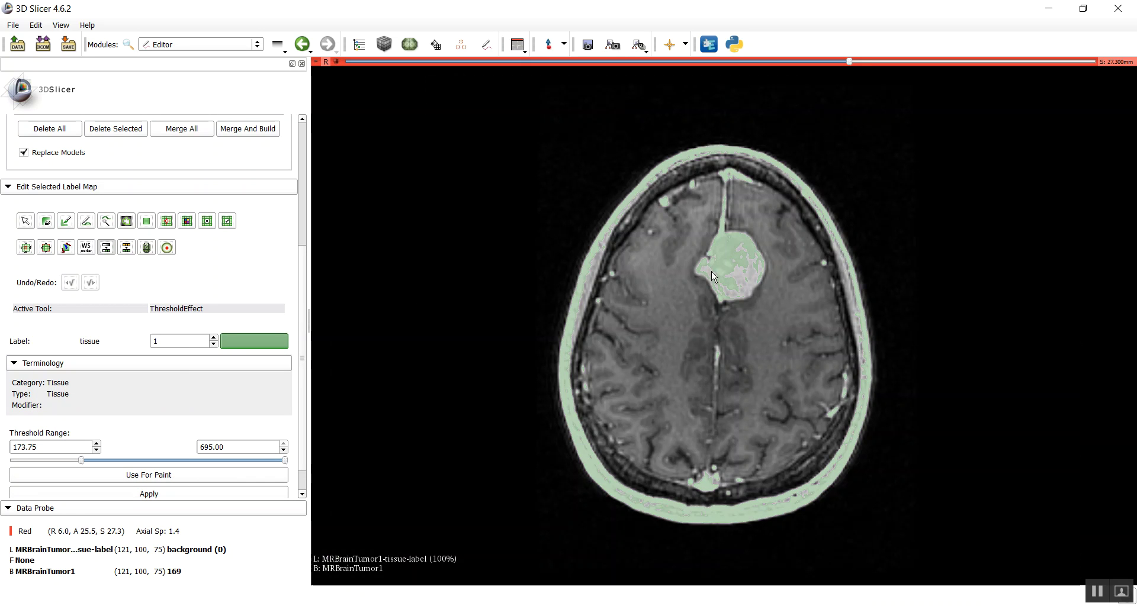
- Zoom into the axial slice and set the threshold range to 146.65–373.91
right_click_drag(785, 237, 704, 443)
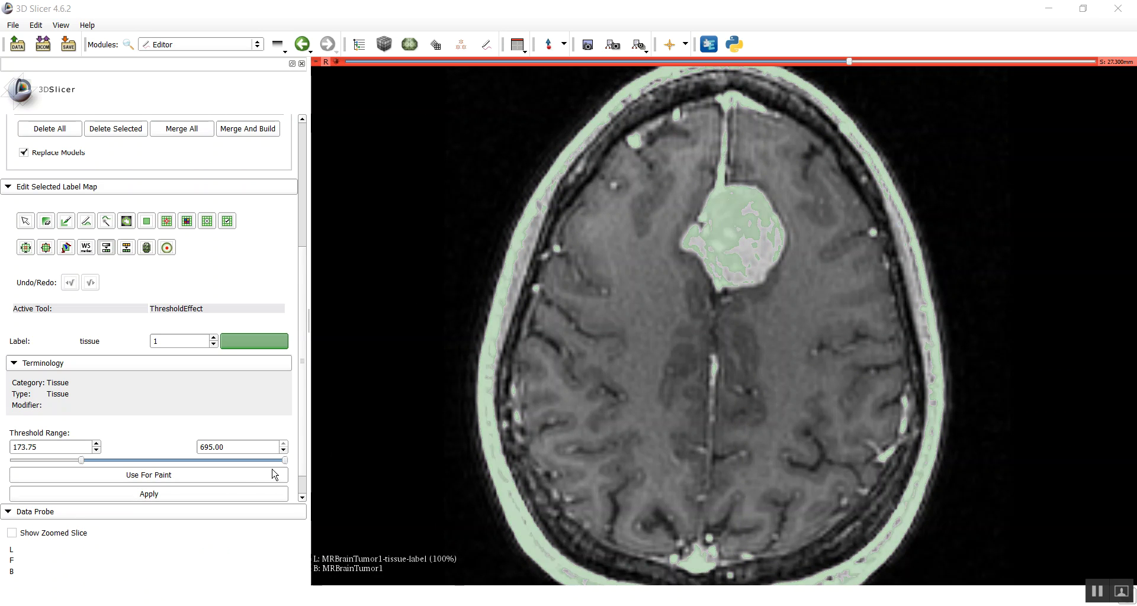
mouse_move(81, 461)
left_mouse_down()
mouse_move(69, 461)
mouse_move(91, 461)
mouse_move(71, 461)
left_mouse_up()
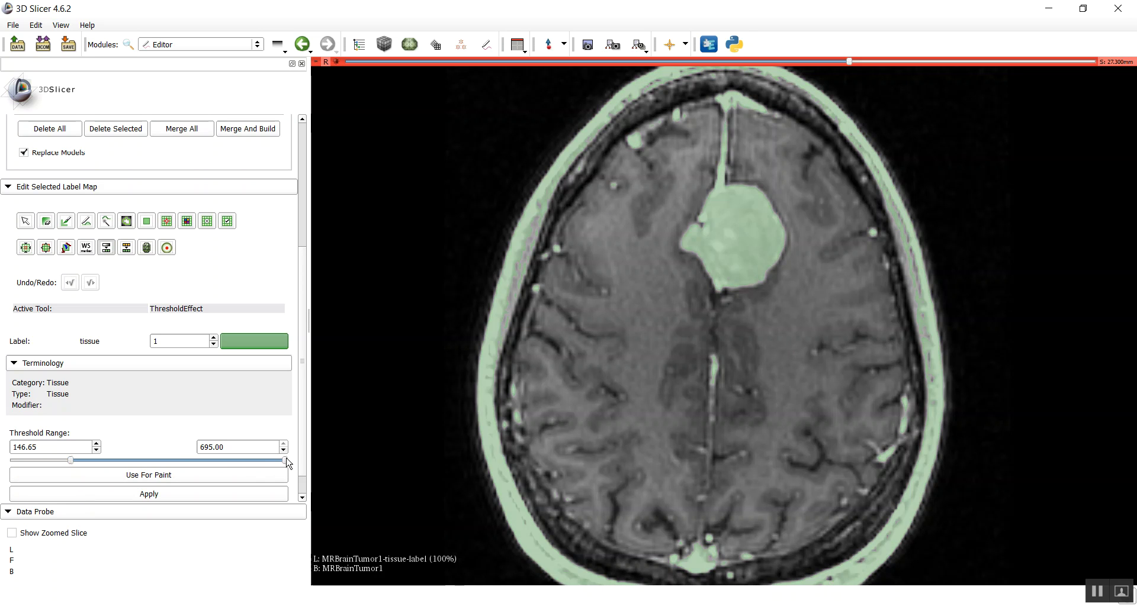
mouse_move(285, 460)
left_mouse_down()
mouse_move(119, 460)
mouse_move(160, 461)
left_mouse_up()
scroll(726, 192, "up", 4)
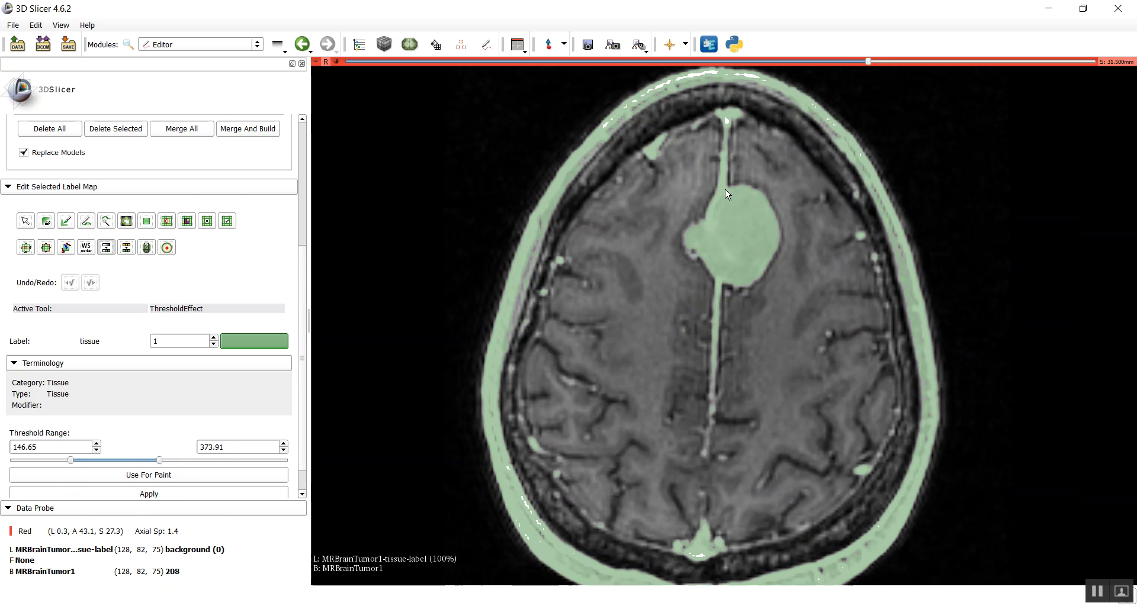
scroll(726, 192, "up", 4)
scroll(726, 192, "down", 3)
scroll(726, 191, "down", 3)
scroll(726, 192, "down", 2)
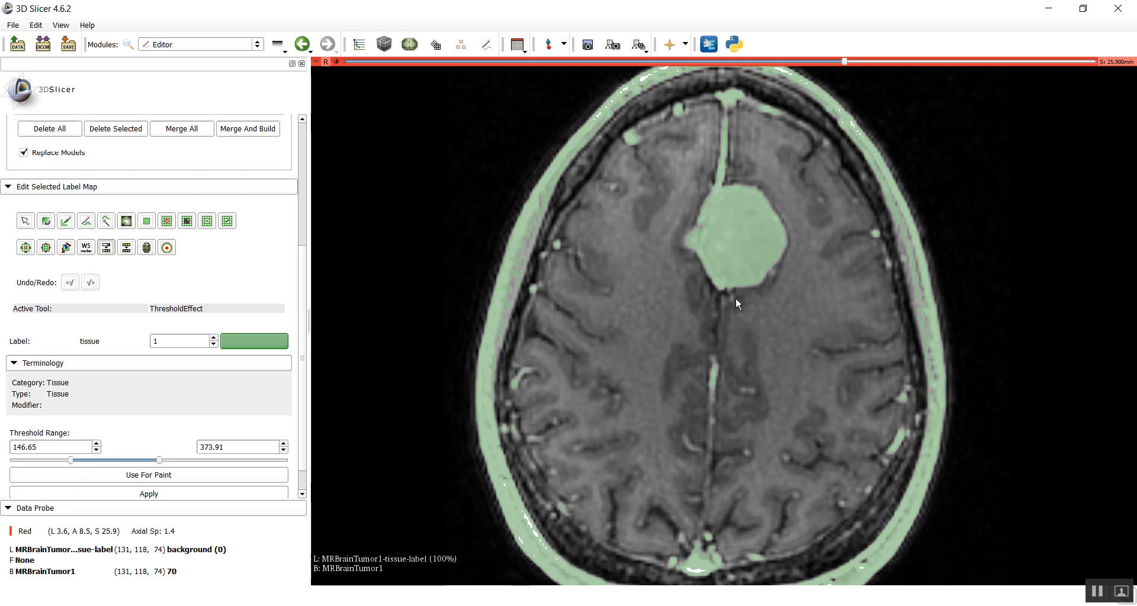
scroll(743, 281, "down", 1)
scroll(743, 275, "down", 3, "ctrl")
scroll(744, 275, "down", 2, "ctrl")
scroll(743, 275, "down", 1, "ctrl")
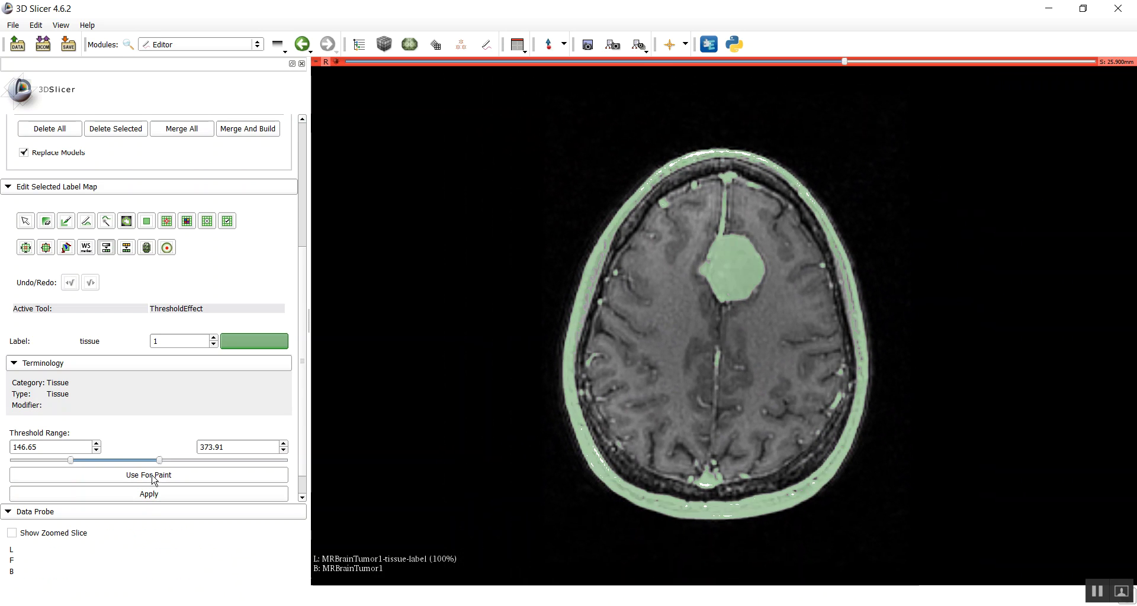
- Switch to the Paint effect with a brush radius of about 15.9 mm
left_click(70, 223)
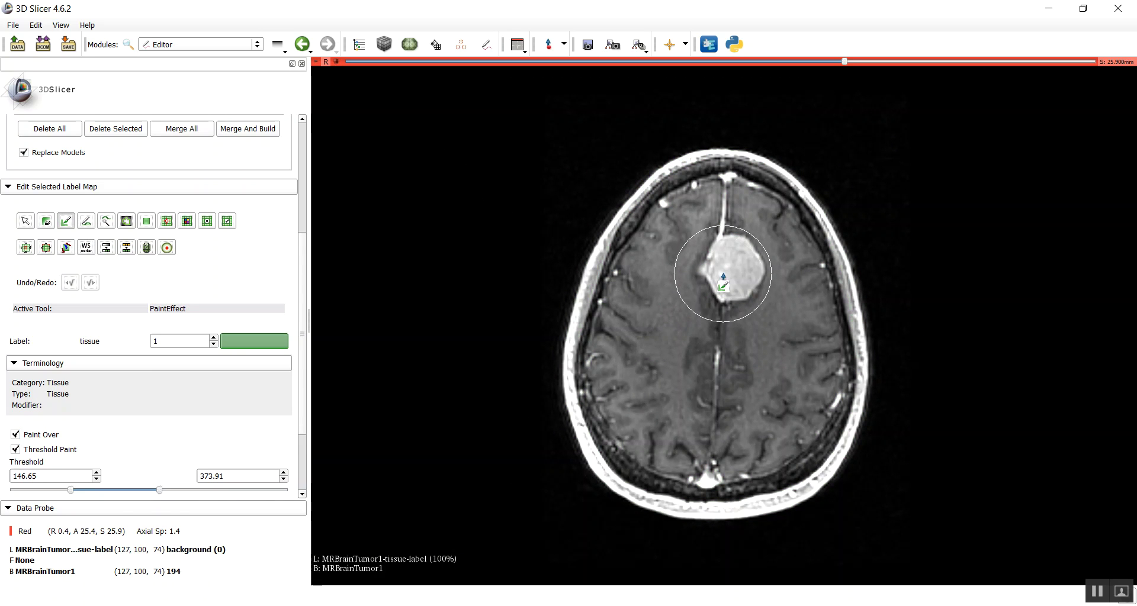
scroll(152, 459, "down", 3)
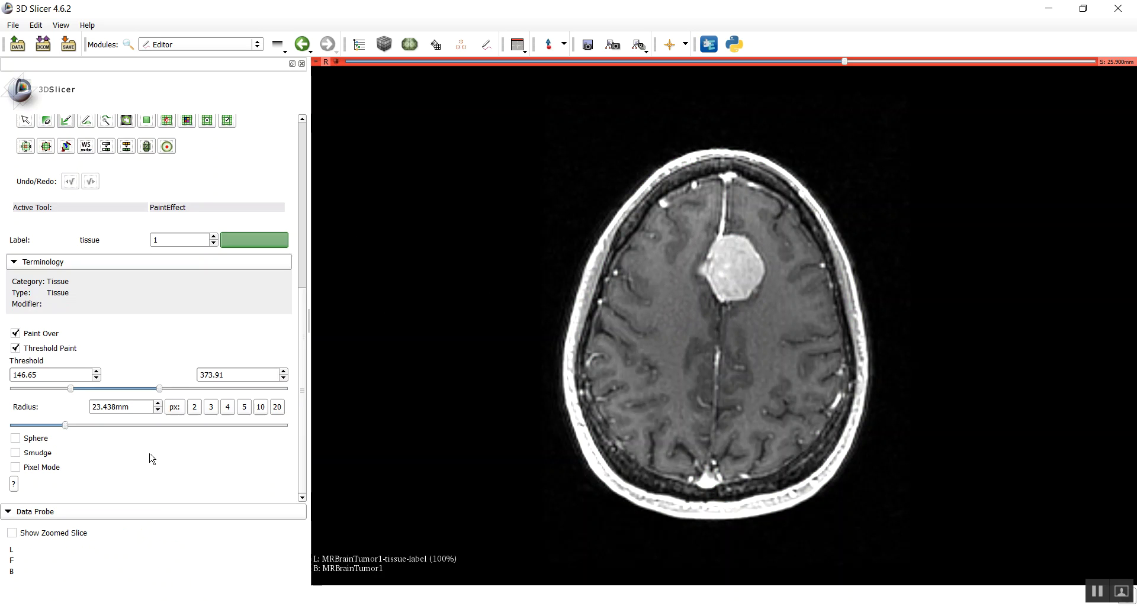
left_click_drag(65, 425, 42, 425)
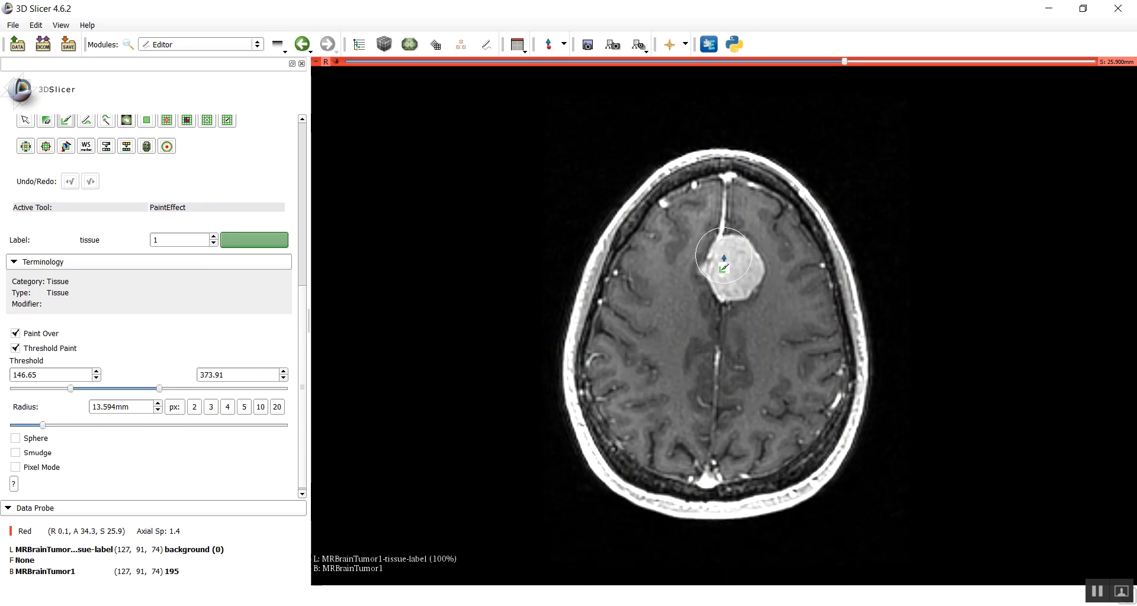
left_click_drag(42, 426, 48, 426)
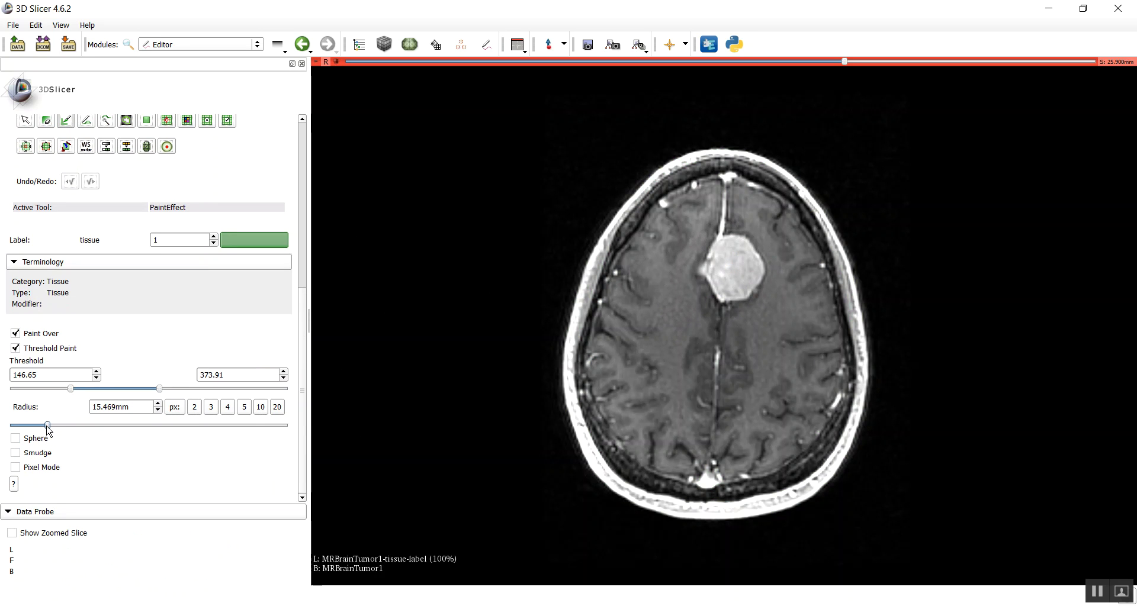
- Paint the tumour green on successive axial slices, undoing and redoing one bad stroke
left_click(733, 268)
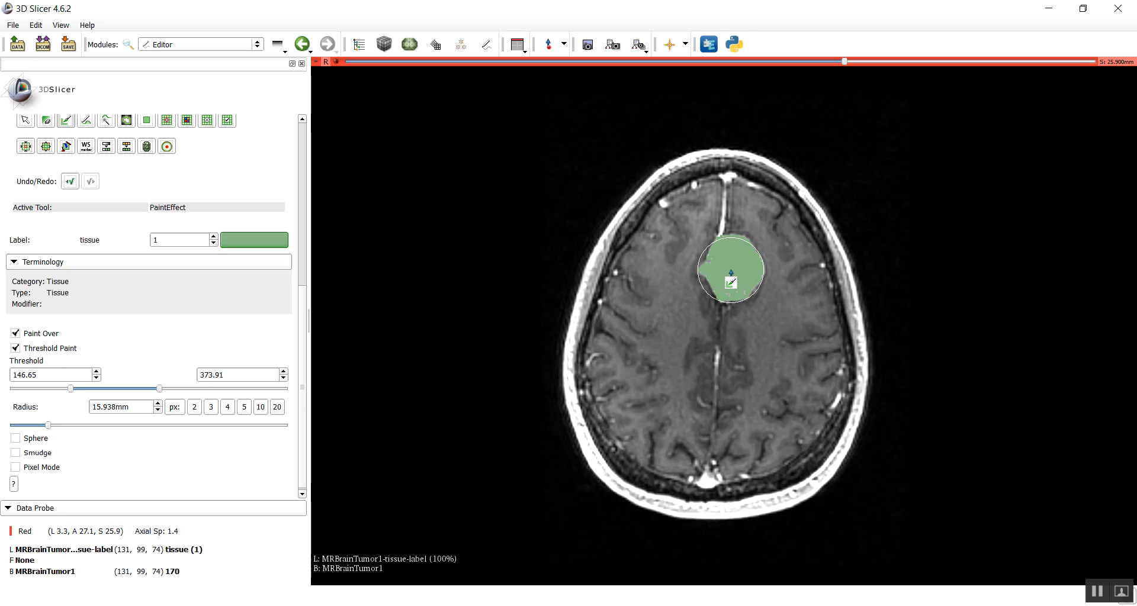
scroll(731, 283, "up", 1)
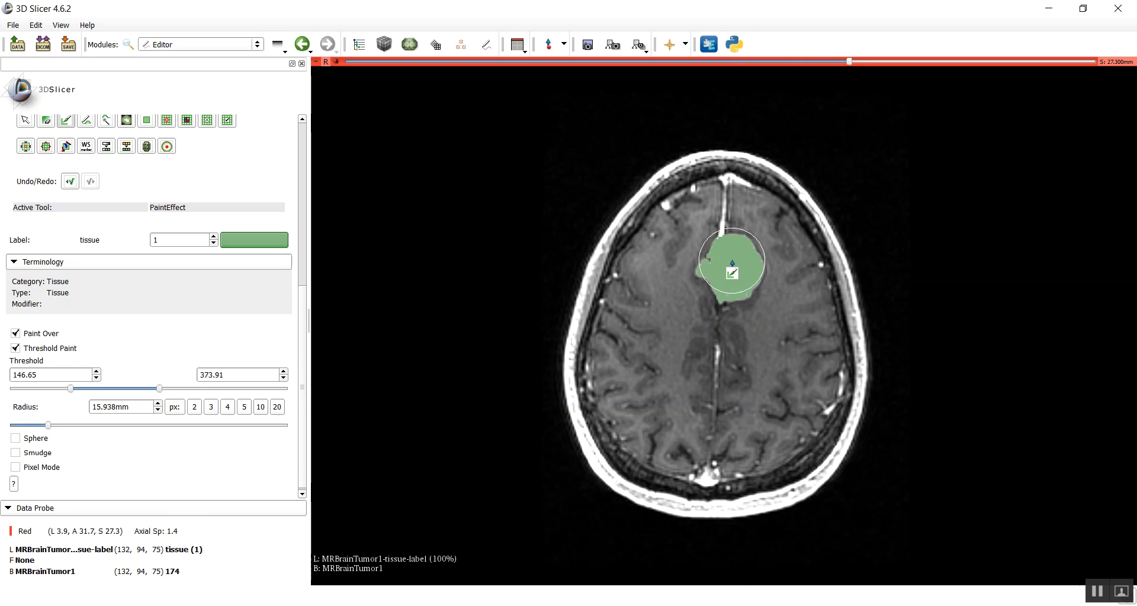
scroll(732, 278, "up", 1)
left_click_drag(731, 276, 730, 279)
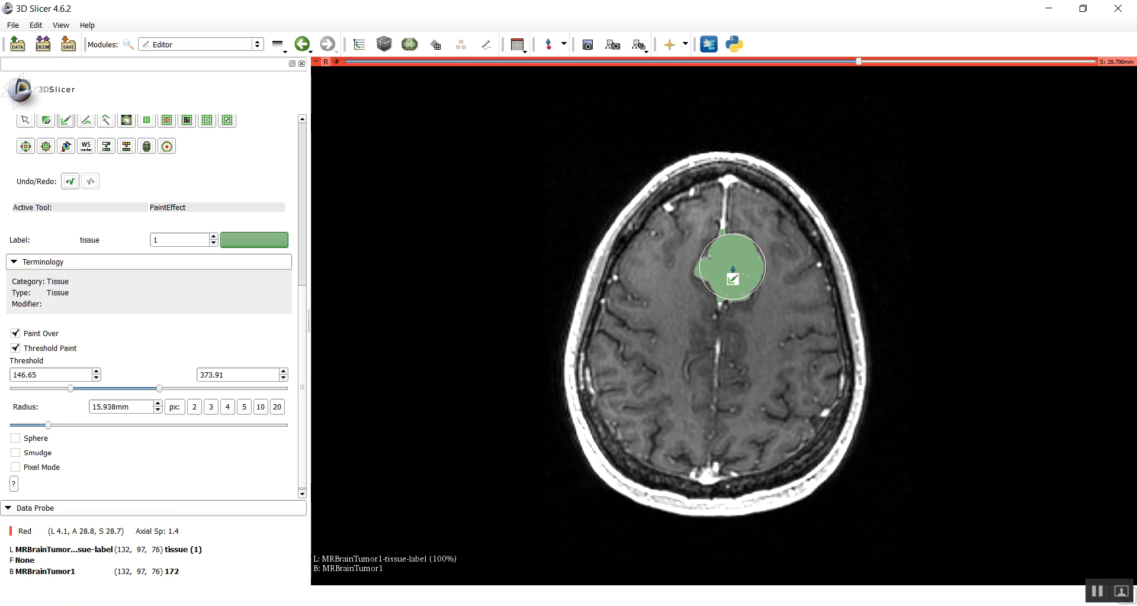
key("ctrl+z")
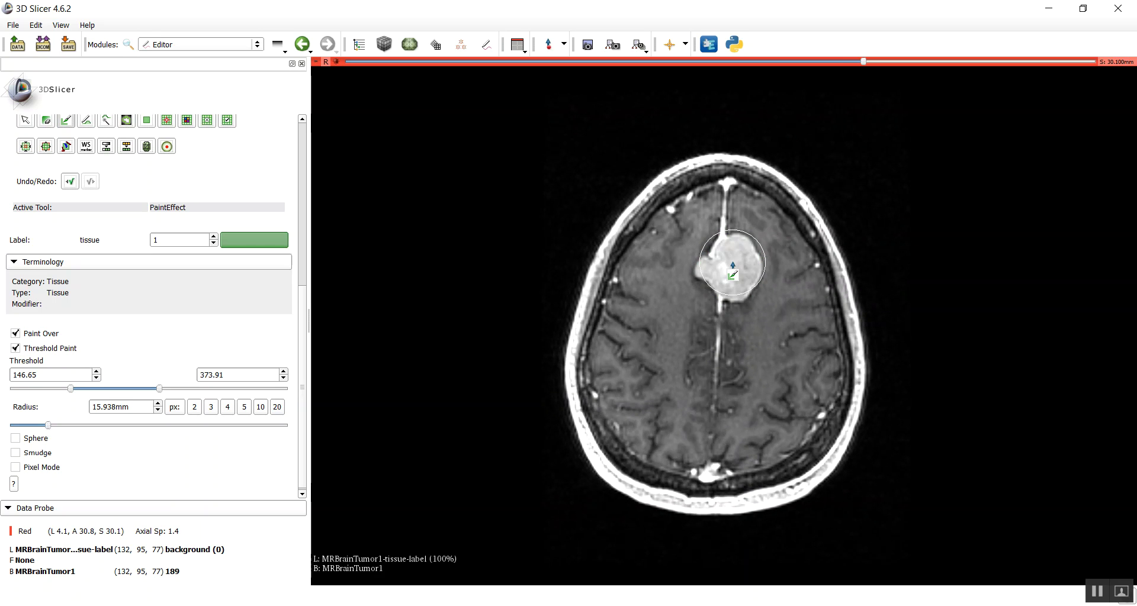
left_click_drag(731, 264, 737, 284)
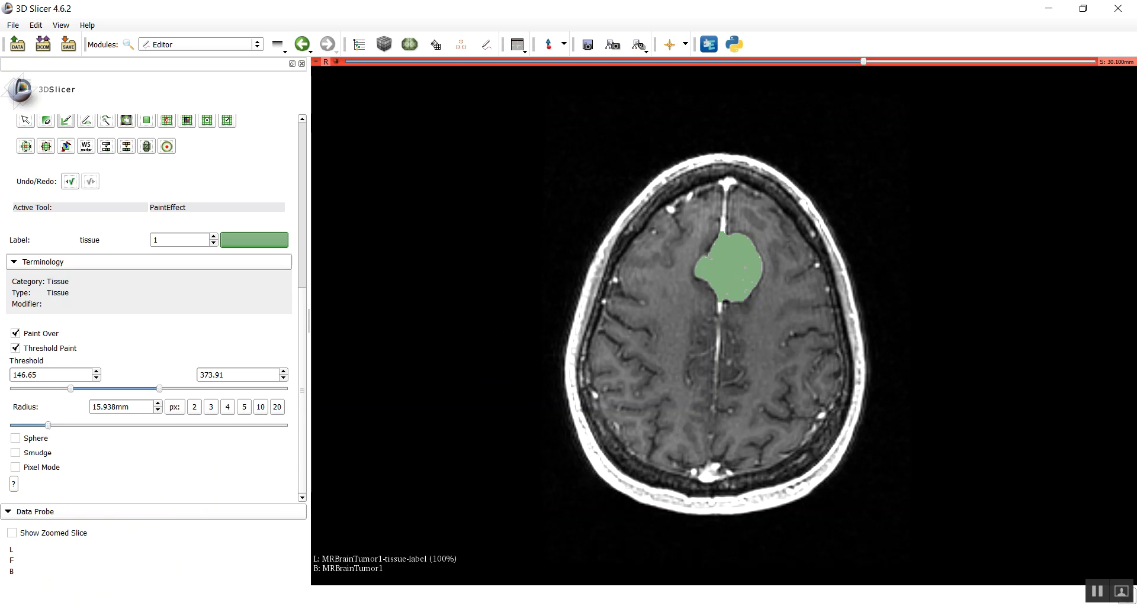
scroll(739, 286, "up", 1)
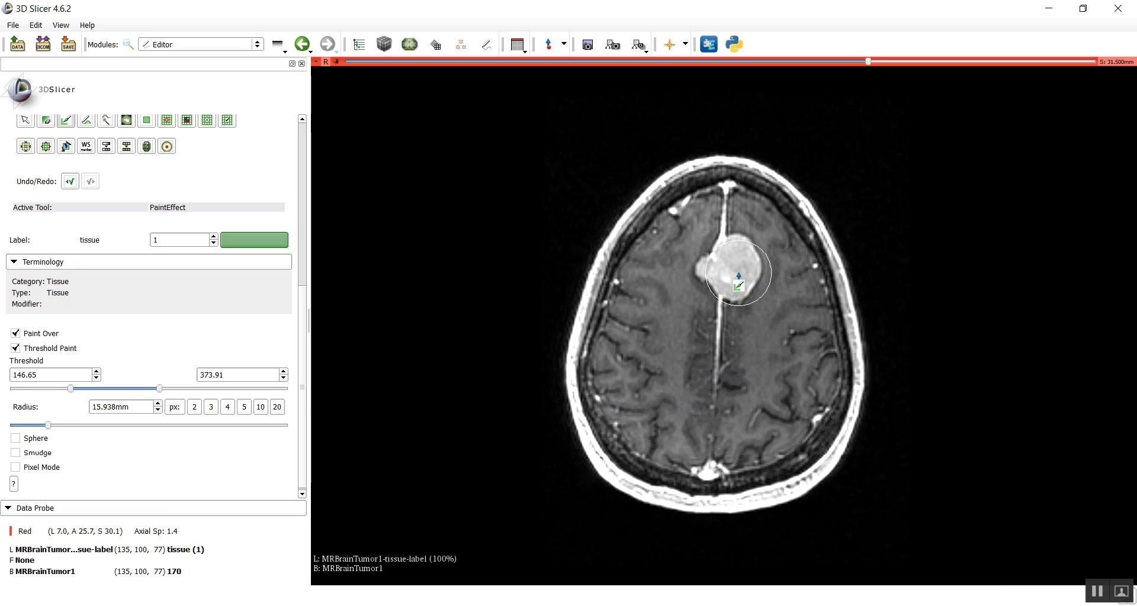
left_click_drag(738, 270, 735, 274)
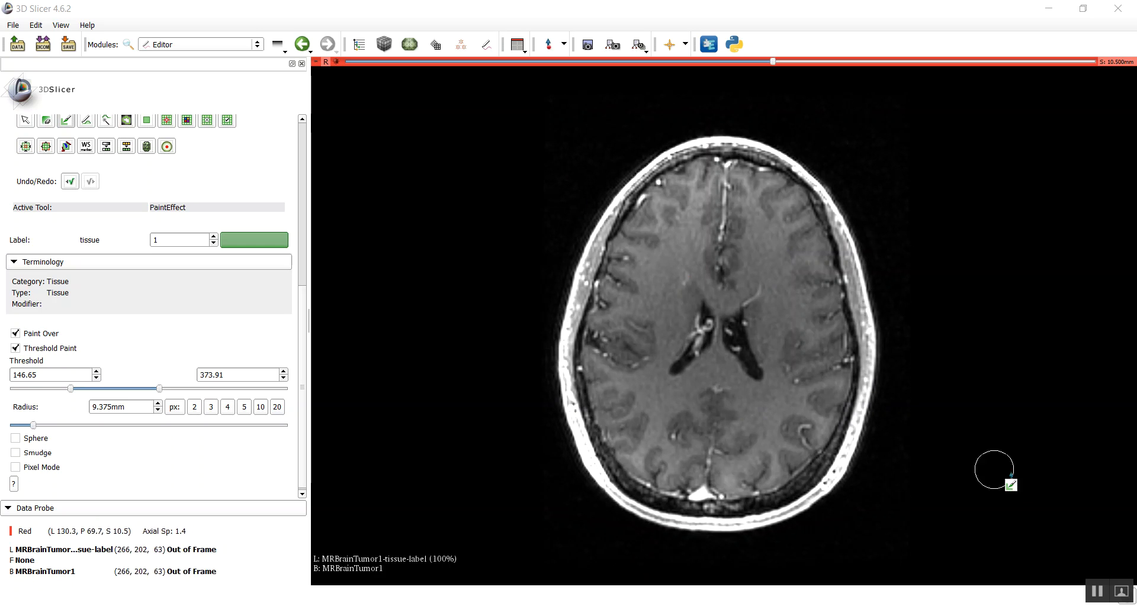
- Switch to the Four-Up layout with a 3D view and scroll the slices
left_click(518, 57)
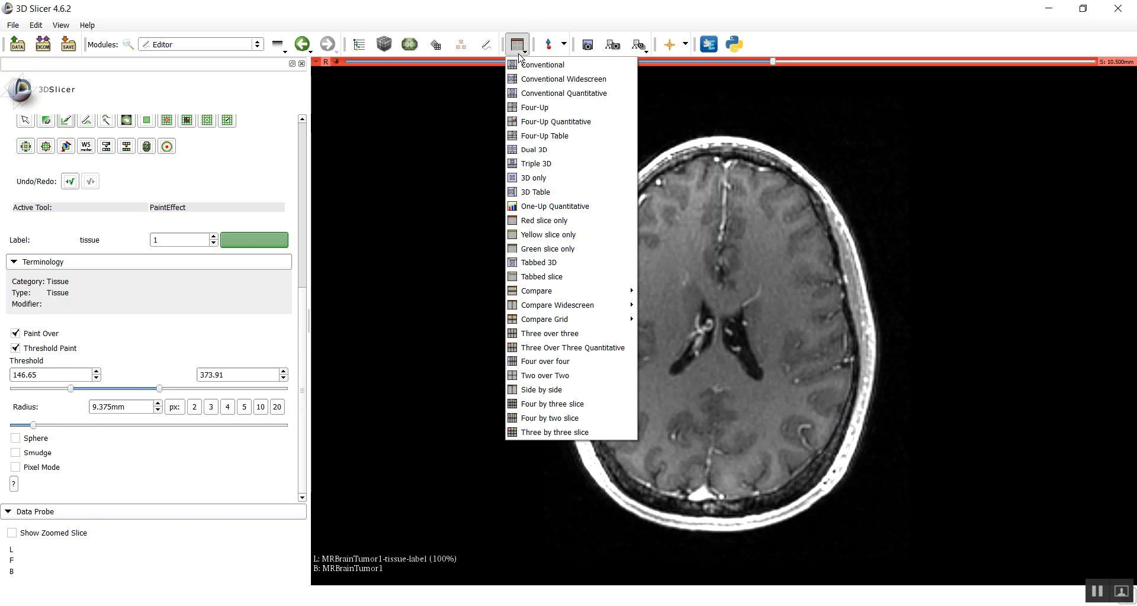
left_click(554, 108)
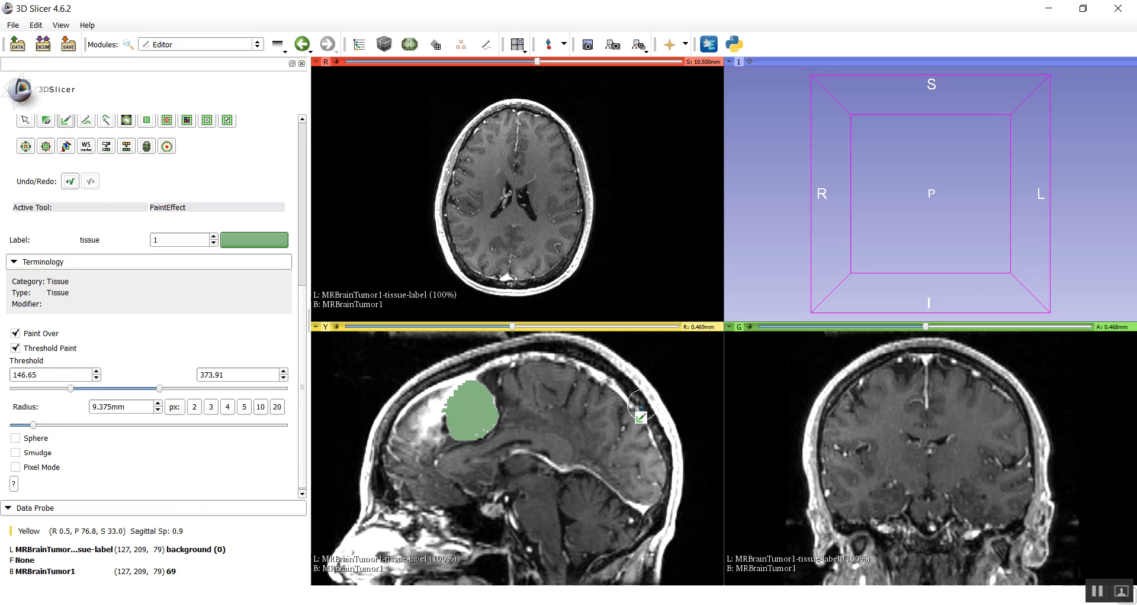
scroll(513, 176, "up", 1)
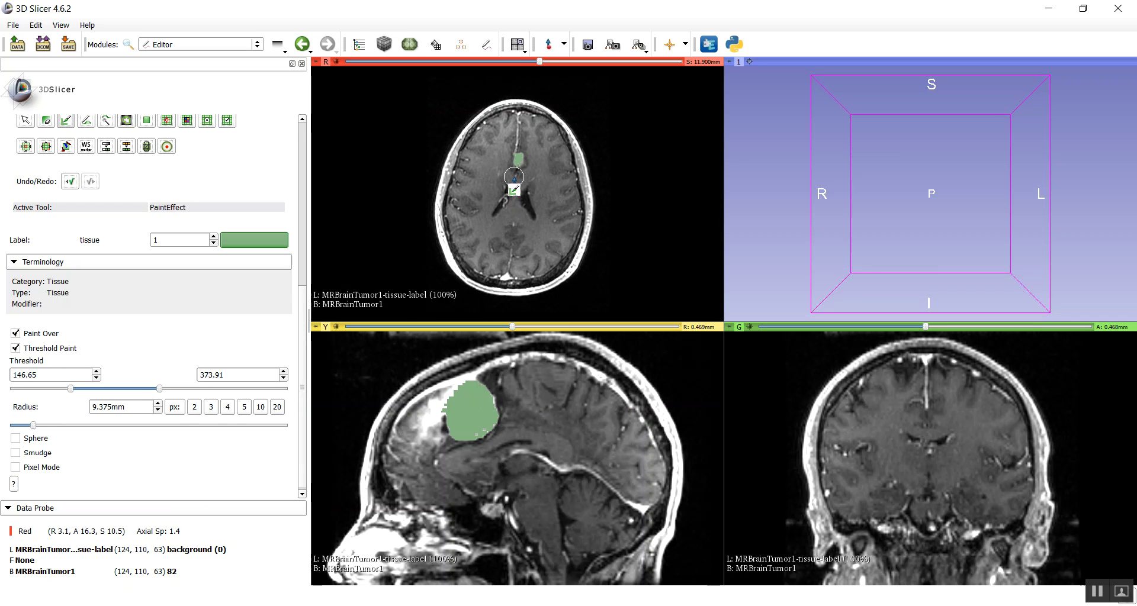
scroll(512, 177, "up", 1)
scroll(513, 177, "up", 2)
scroll(513, 178, "up", 1)
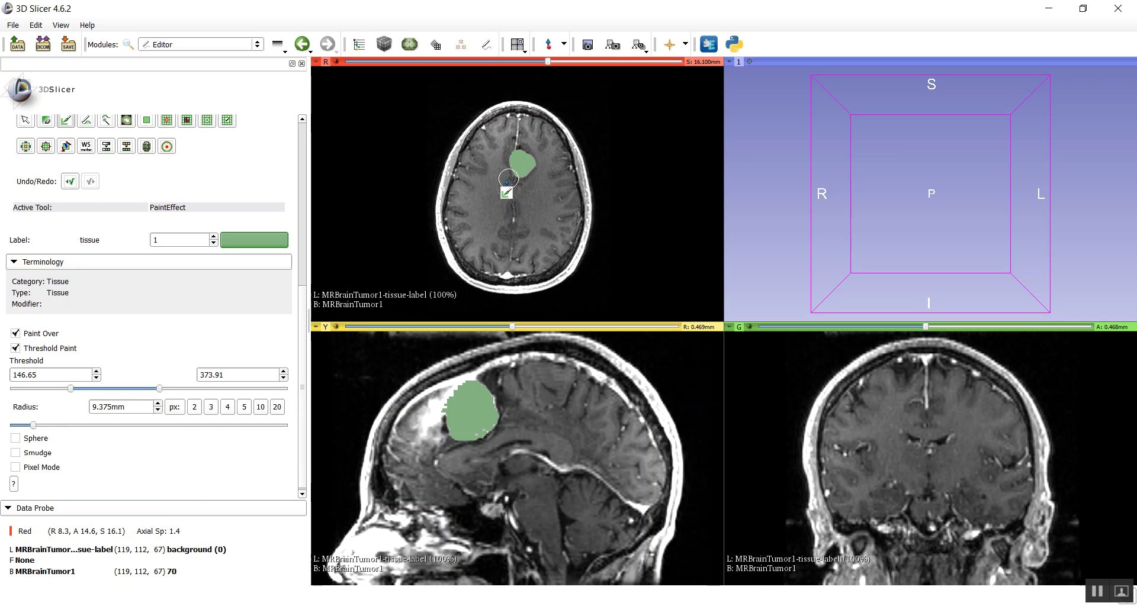
scroll(472, 188, "up", 1)
scroll(468, 188, "up", 3)
scroll(463, 188, "up", 5)
scroll(459, 188, "up", 3)
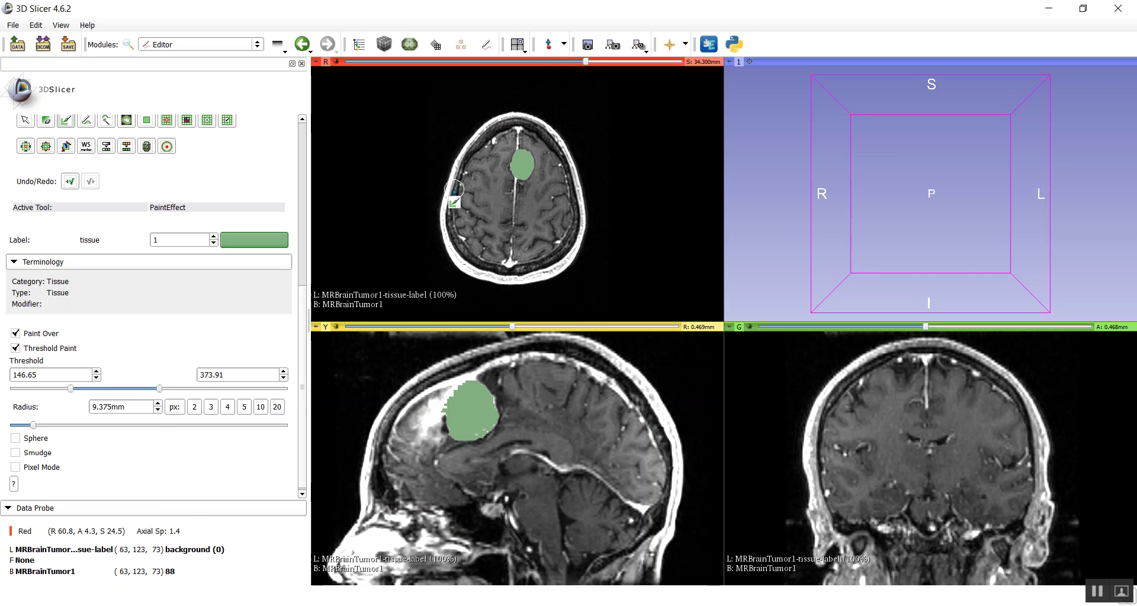
scroll(455, 189, "up", 2)
scroll(454, 190, "up", 3)
- Set up Model Maker with MRBrainTumor1-tissue-label input and a new ModelHierarchy output
left_click(234, 46)
mouse_move(180, 397)
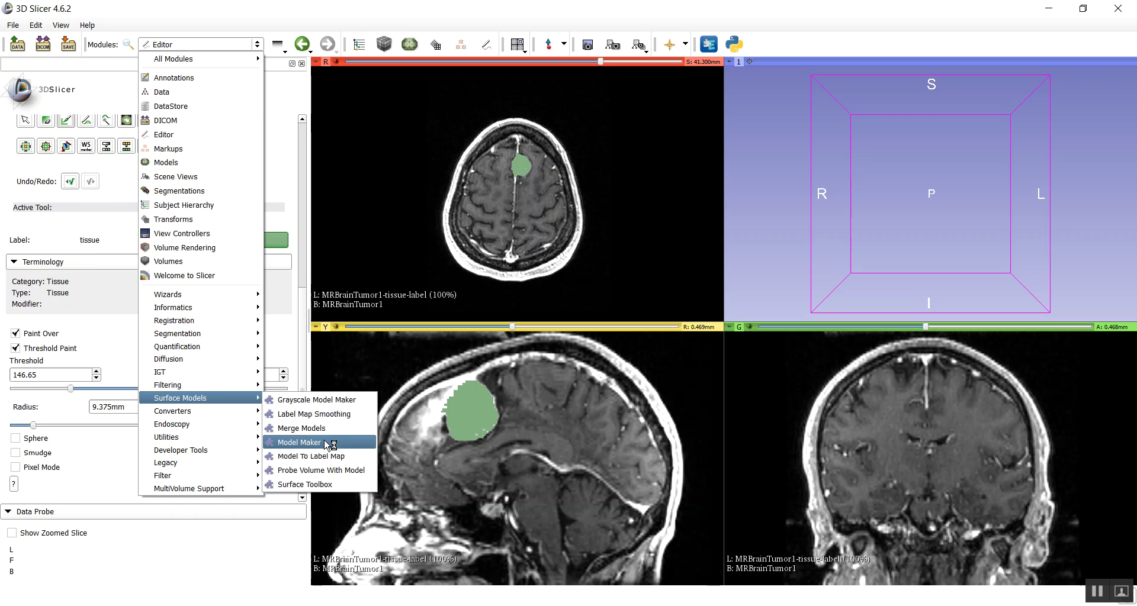
left_click(327, 445)
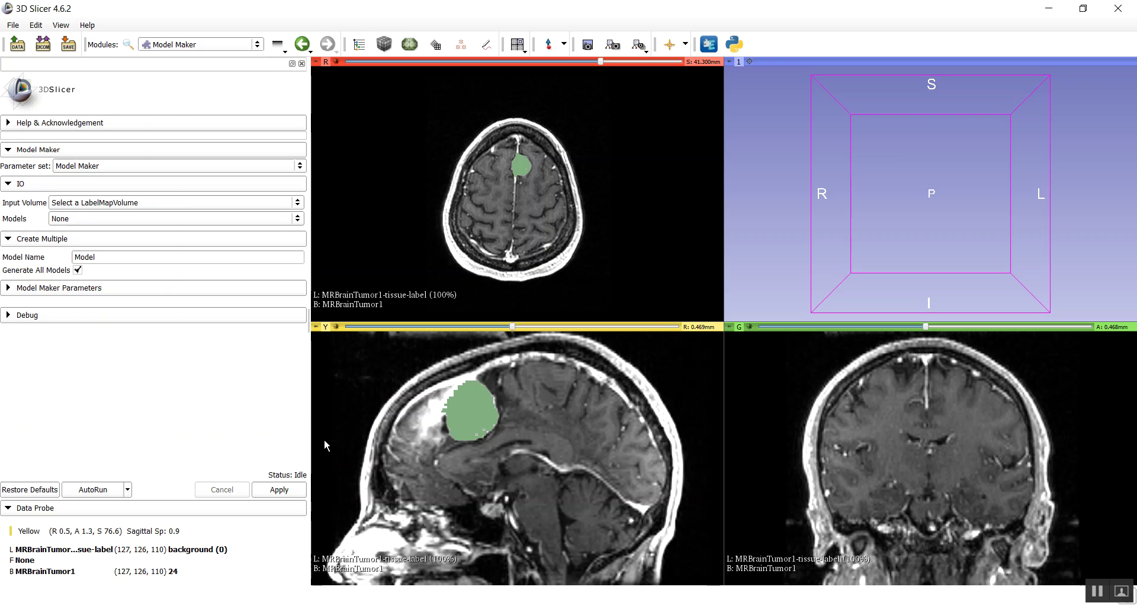
left_click(111, 207)
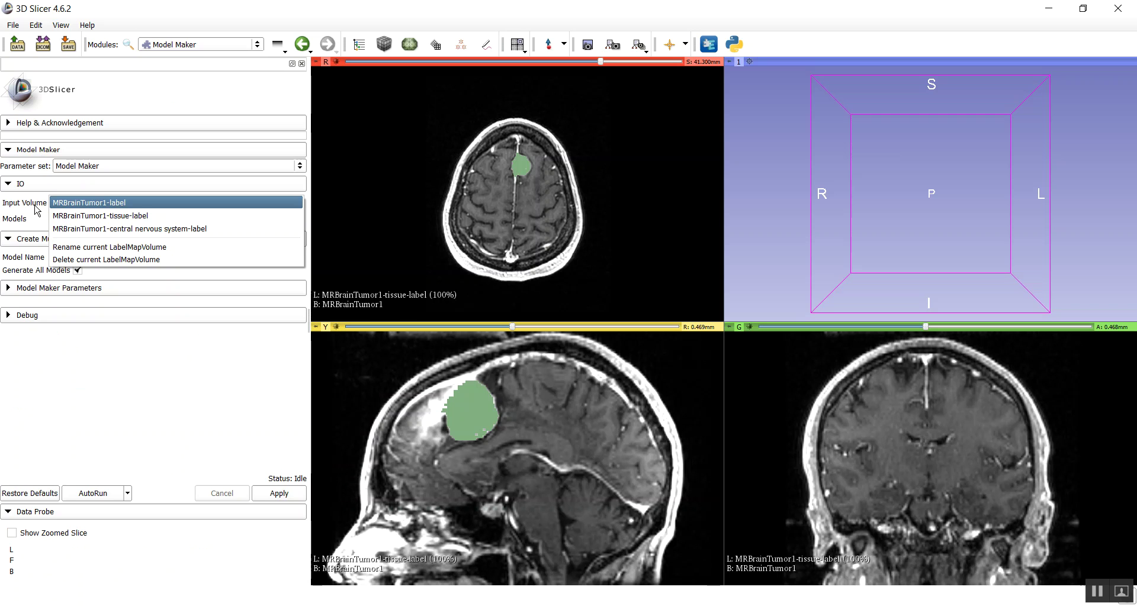
left_click(115, 217)
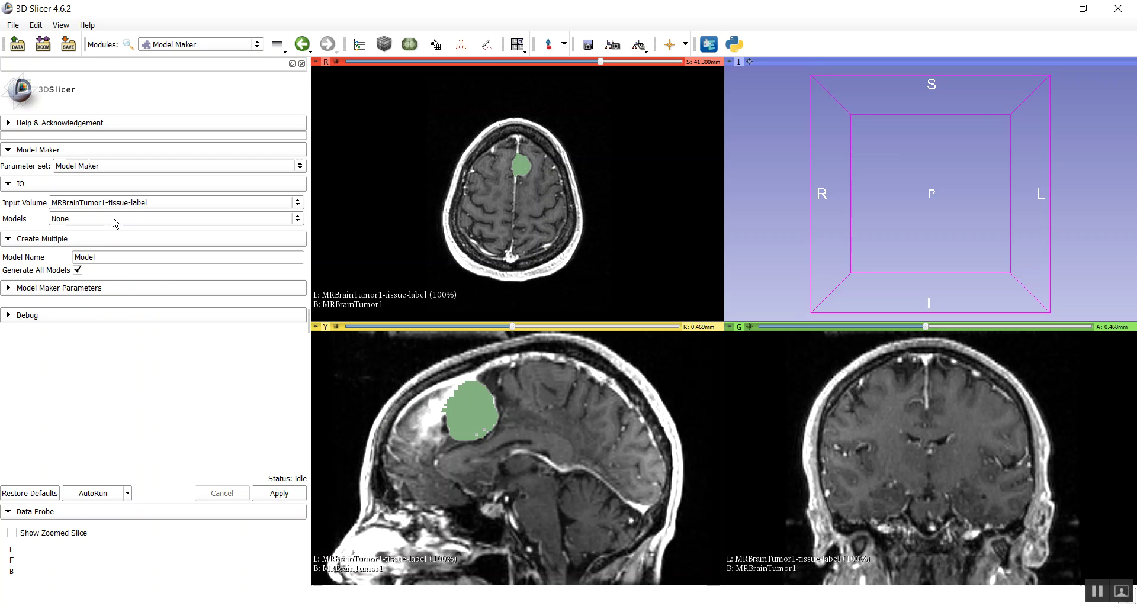
left_click(98, 223)
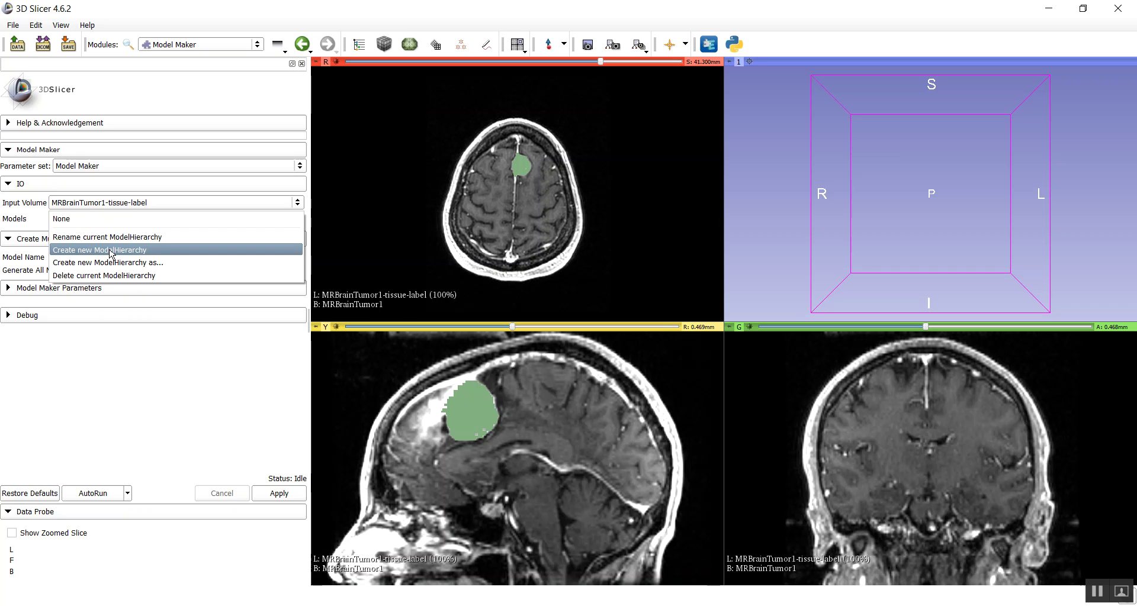
left_click(111, 254)
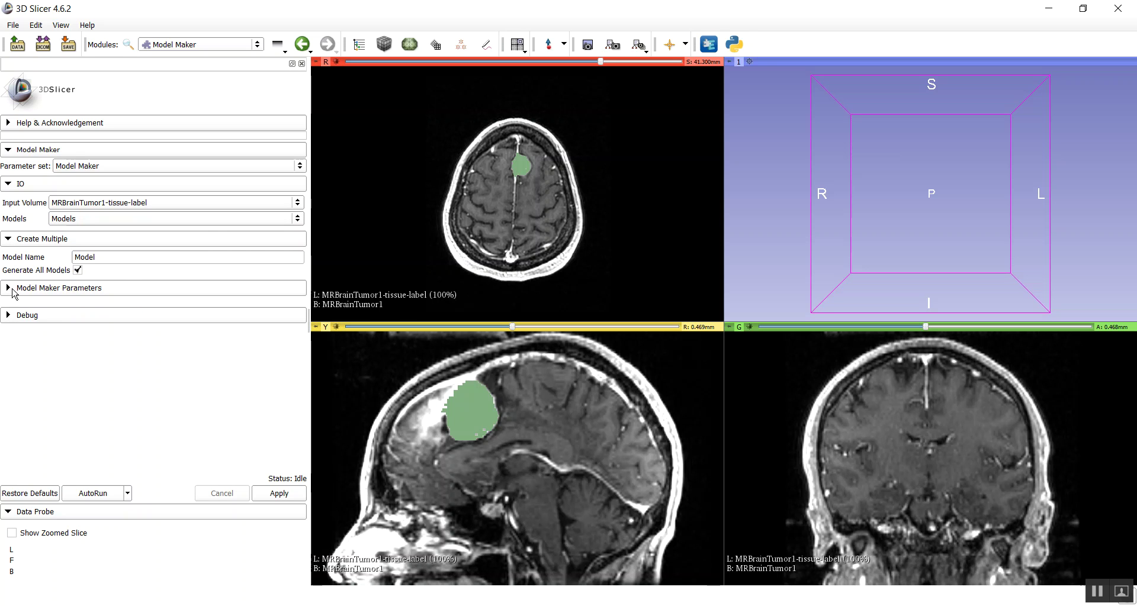
left_click(12, 290)
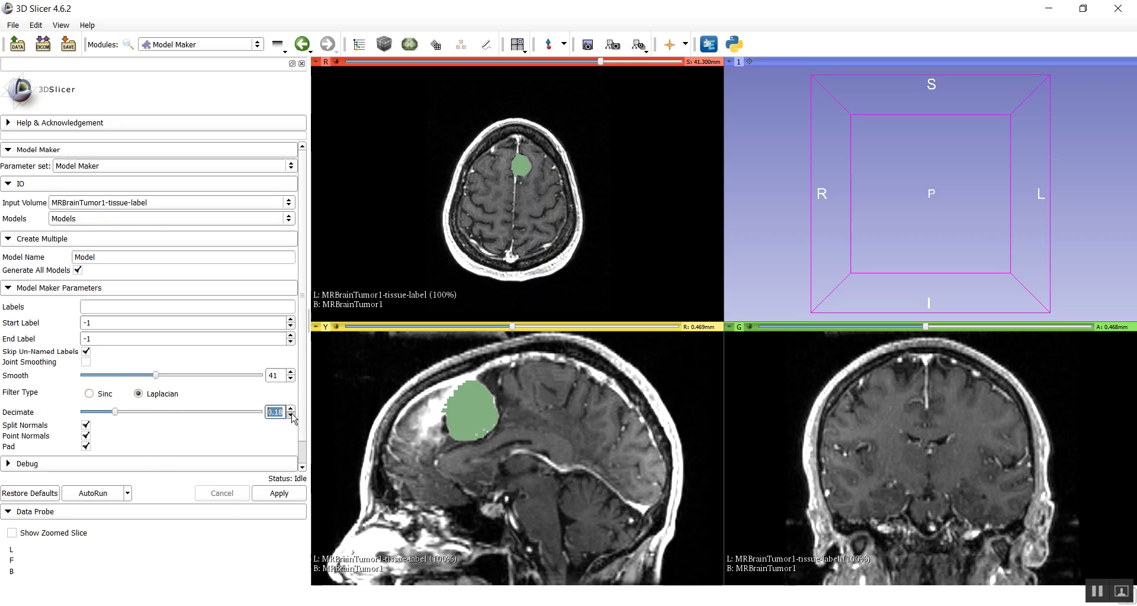
- Build the tumour surface model and rotate the 3D view to an oblique angle
left_click(270, 497)
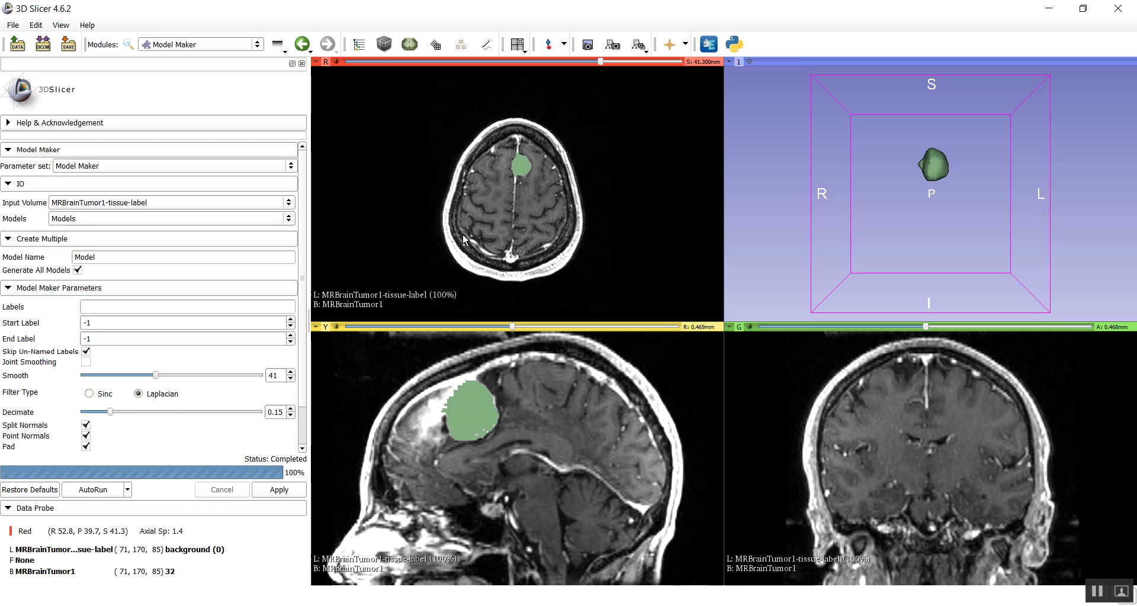
mouse_move(967, 185)
left_mouse_down()
mouse_move(790, 190)
mouse_move(1049, 179)
mouse_move(966, 215)
mouse_move(995, 222)
mouse_move(985, 266)
mouse_move(1023, 253)
mouse_move(911, 206)
mouse_move(880, 229)
mouse_move(973, 164)
left_mouse_up()
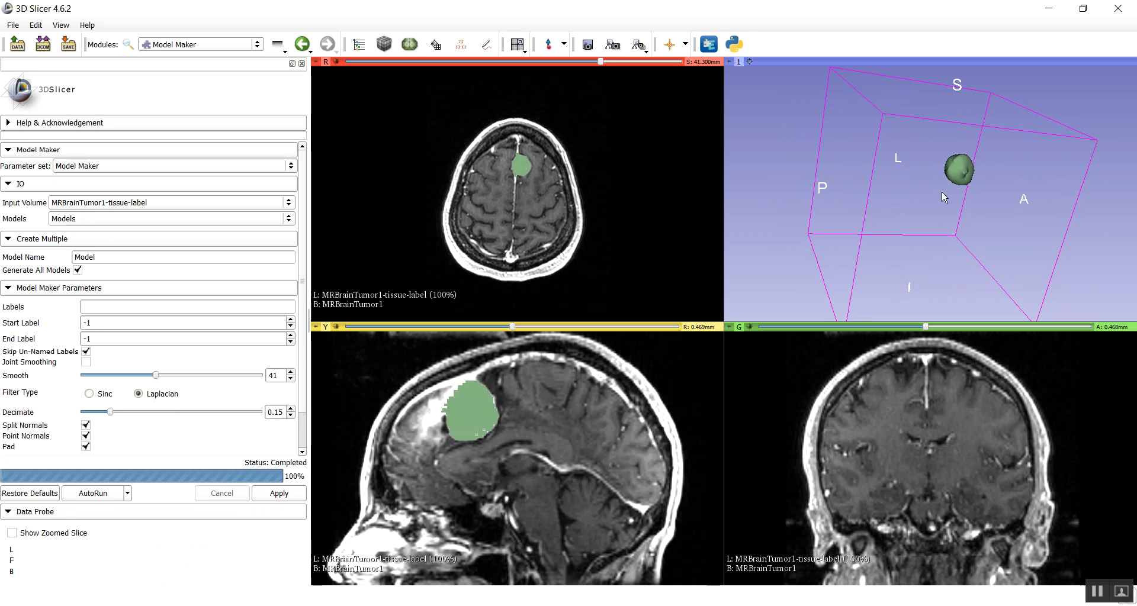
mouse_move(942, 191)
left_mouse_down()
mouse_move(888, 197)
mouse_move(832, 230)
left_mouse_up()
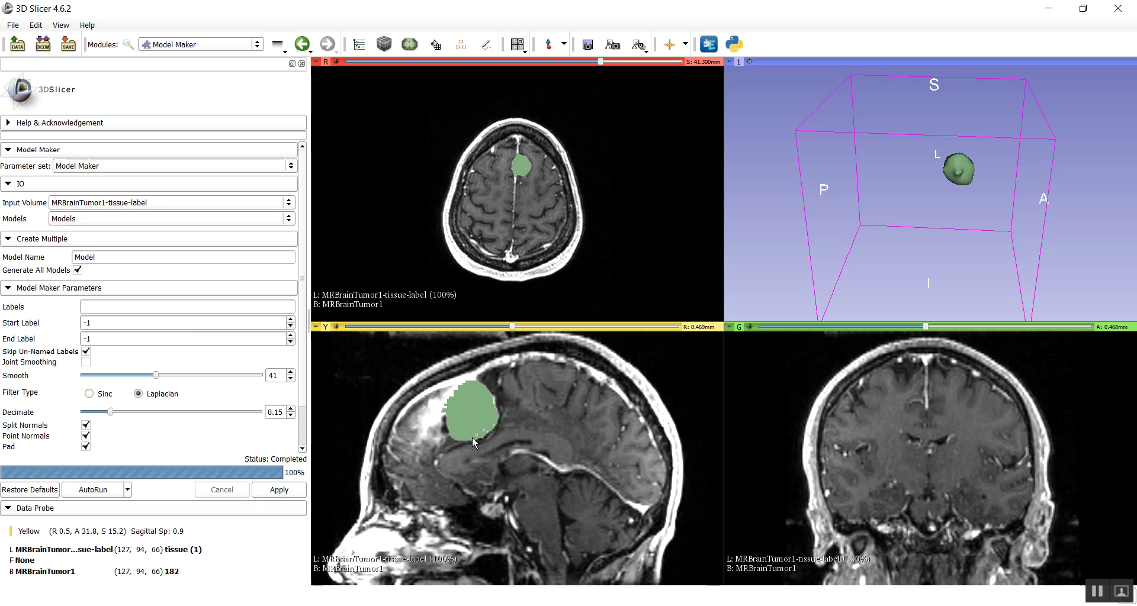
left_click_drag(976, 230, 1028, 215)
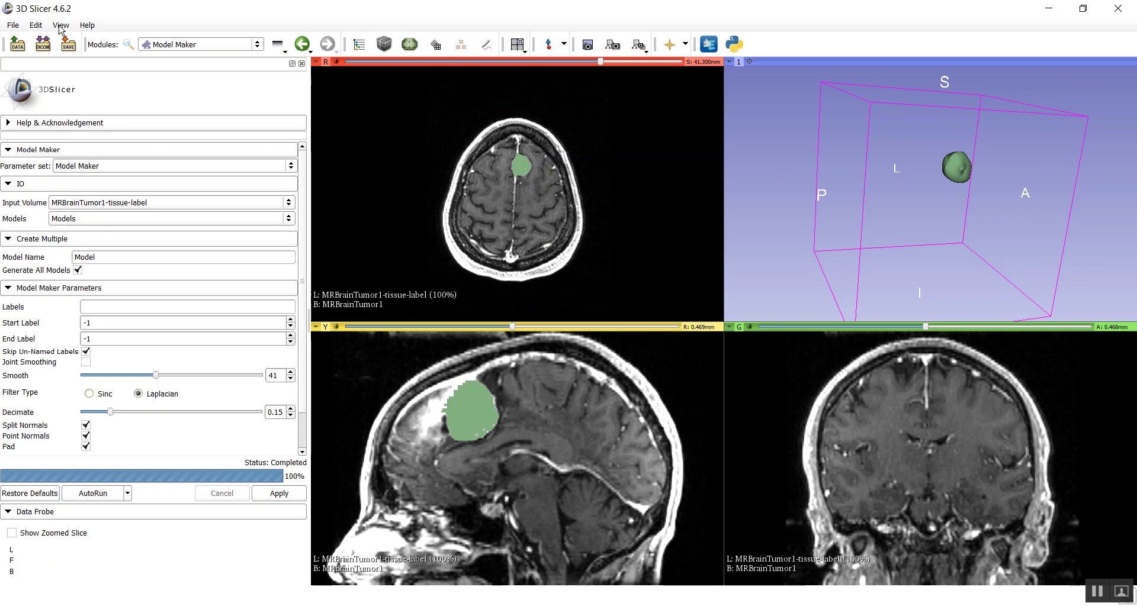
- Return to the Editor and start the Threshold effect on the central nervous system label
left_click(198, 47)
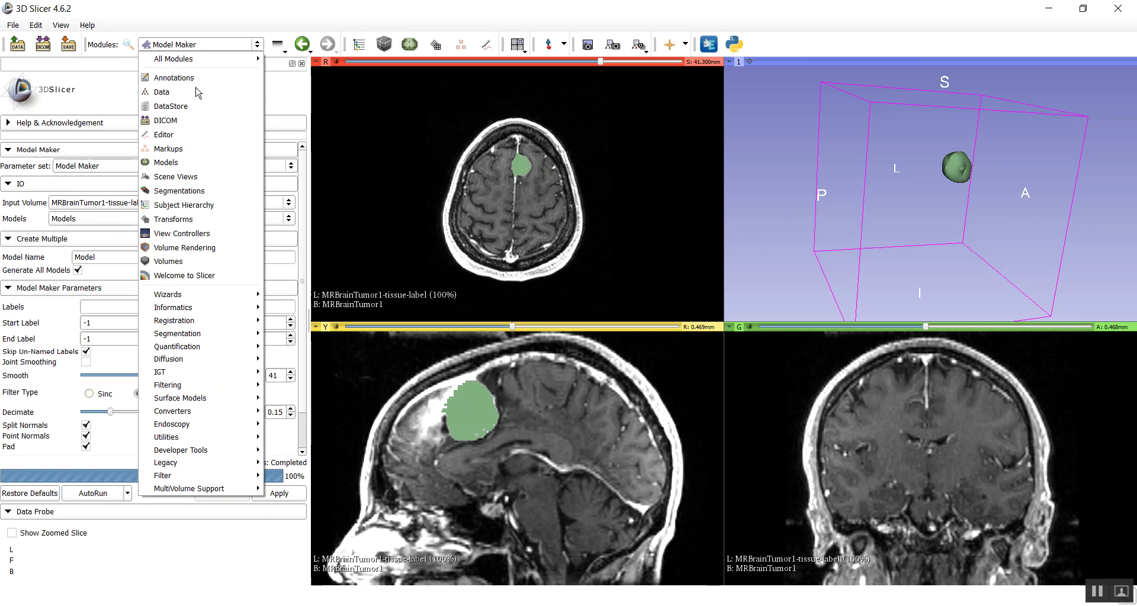
left_click(201, 146)
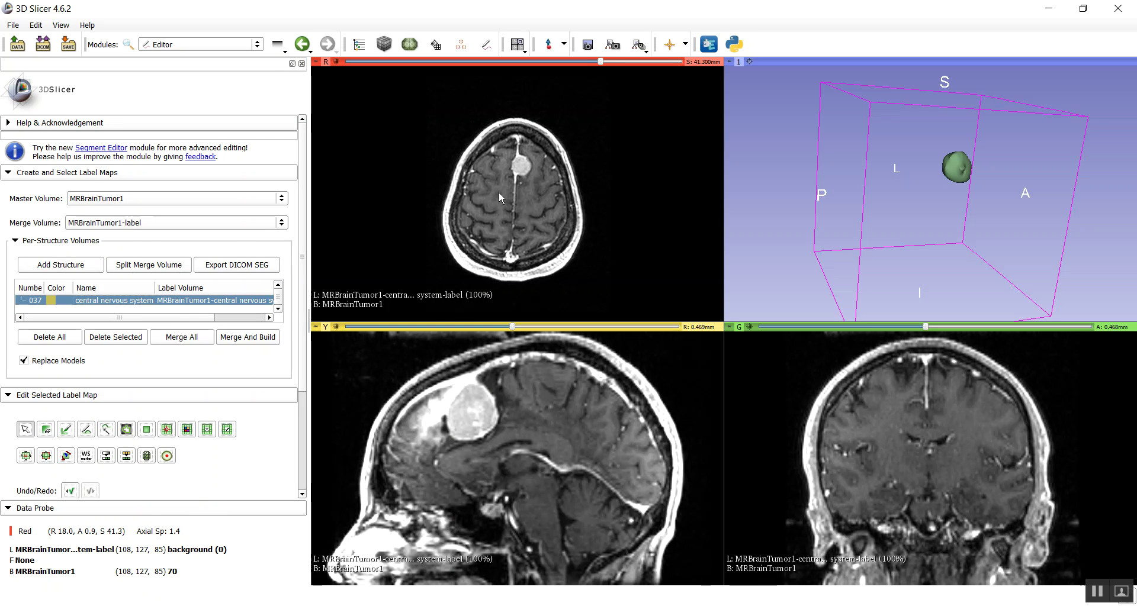
scroll(498, 190, "down", 1)
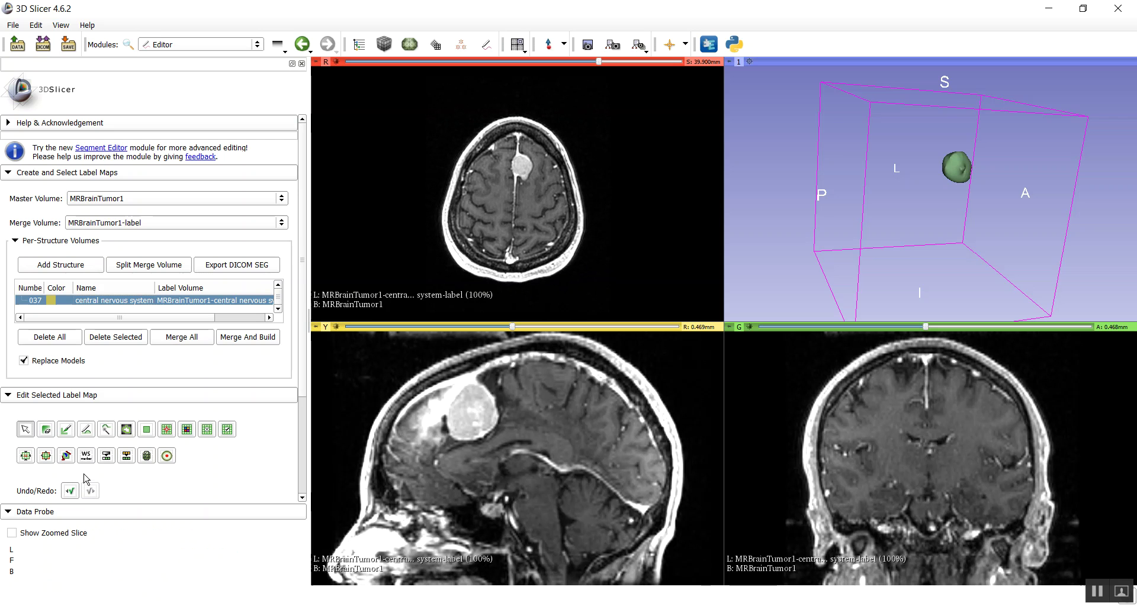
left_click(105, 458)
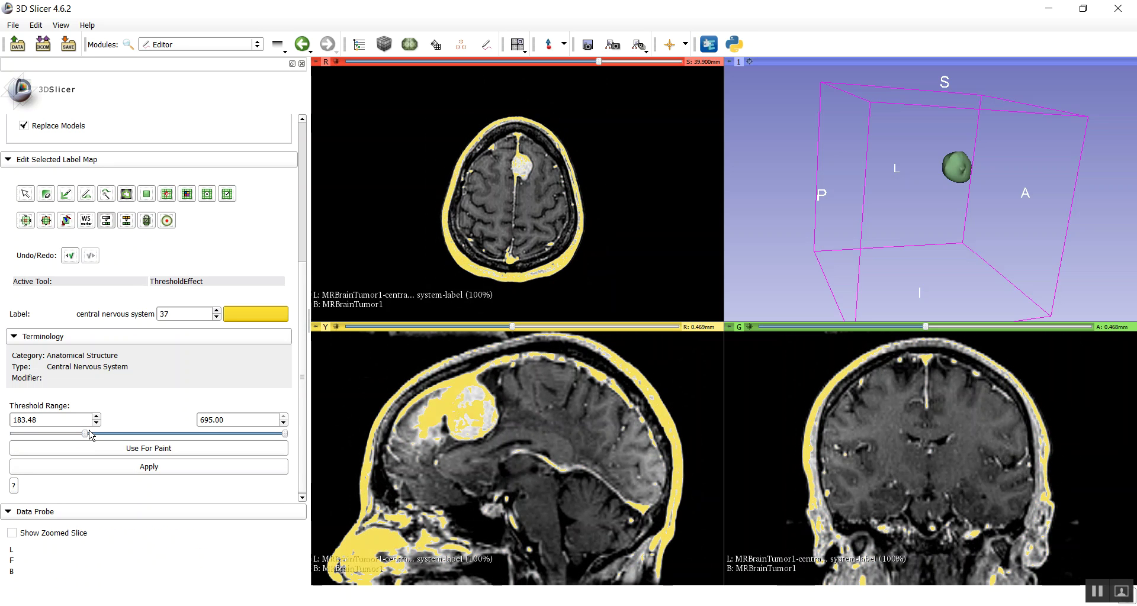
- Drag the threshold range down to about 75.75–119.54 and check it across axial slices
left_click_drag(62, 435, 57, 435)
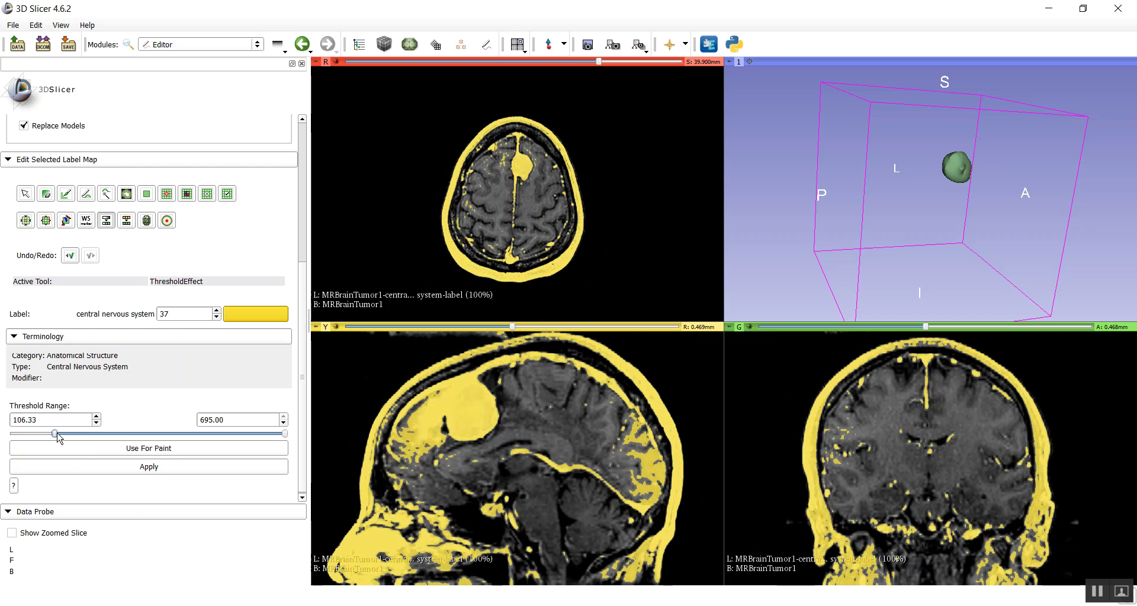
mouse_move(286, 438)
left_mouse_down()
mouse_move(95, 435)
mouse_move(81, 447)
mouse_move(43, 435)
left_mouse_up()
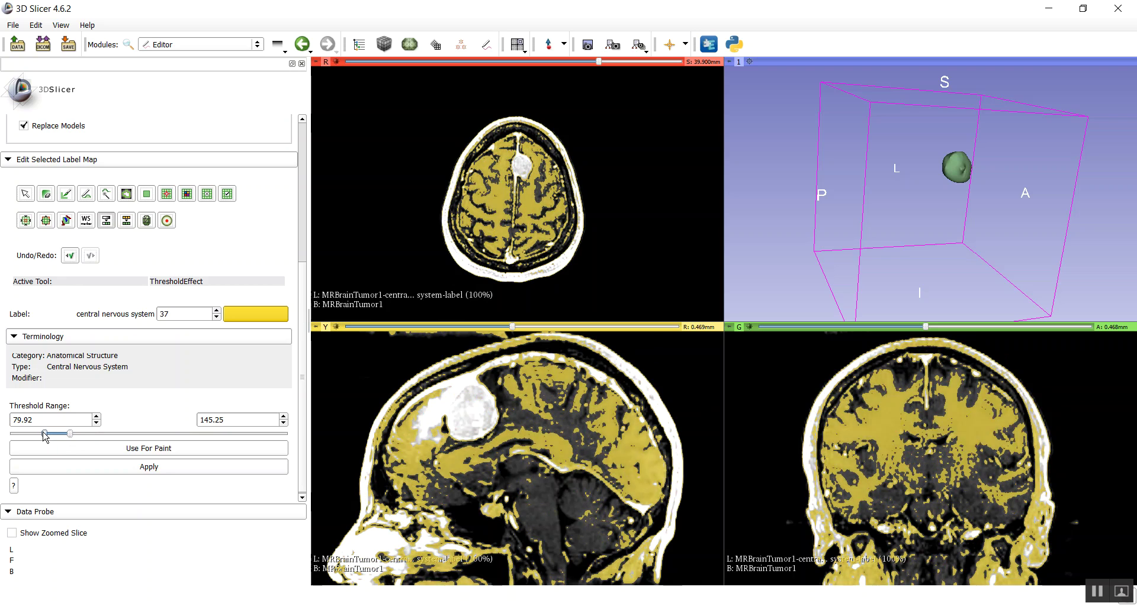
left_click_drag(71, 435, 42, 439)
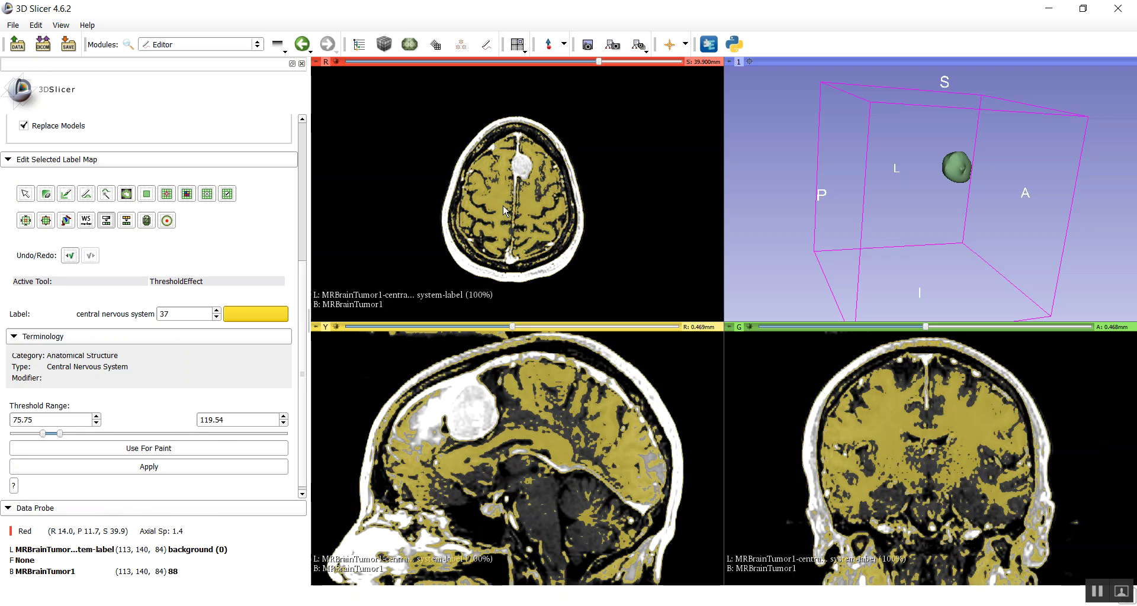
scroll(503, 204, "up", 2)
scroll(502, 204, "up", 2)
scroll(503, 204, "up", 2)
scroll(503, 205, "up", 1)
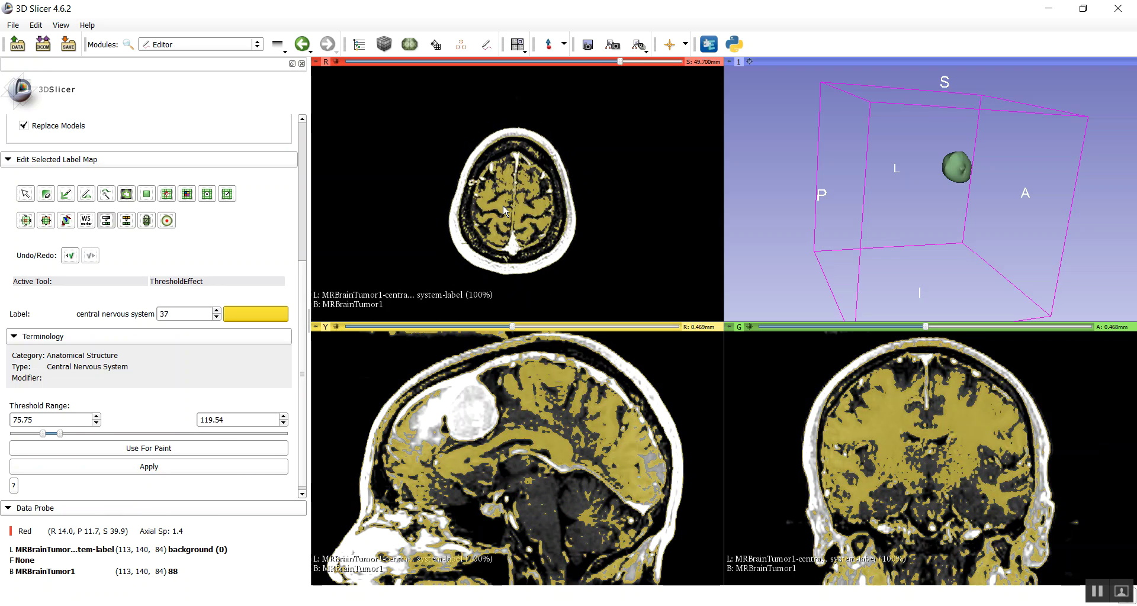
scroll(502, 205, "up", 1)
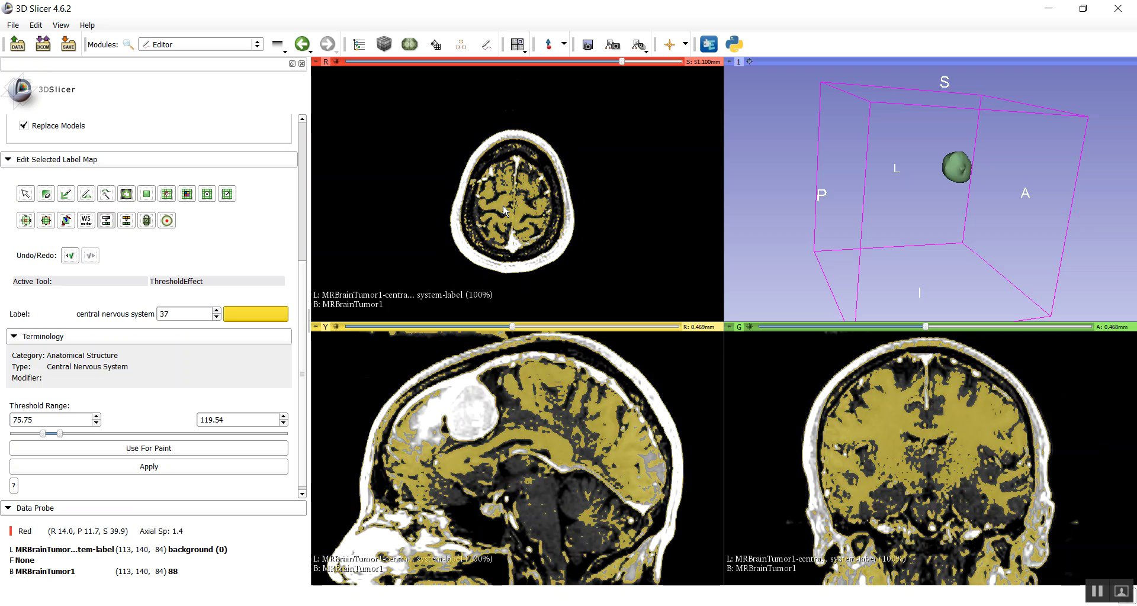
scroll(548, 211, "down", 2)
scroll(533, 219, "down", 3)
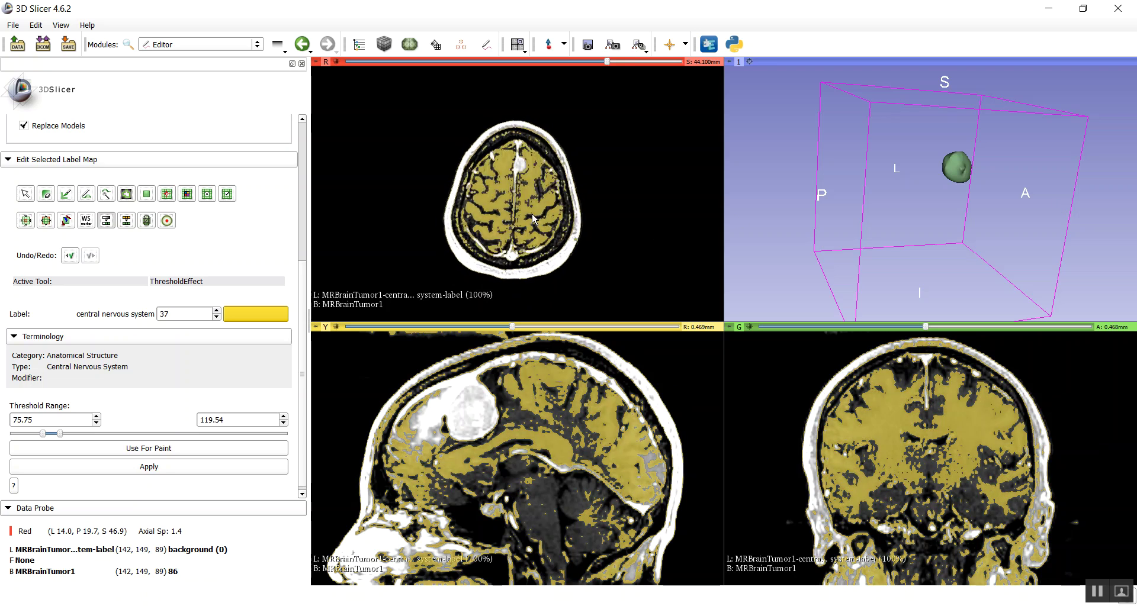
scroll(533, 219, "down", 2)
scroll(532, 219, "down", 2)
scroll(532, 219, "down", 2)
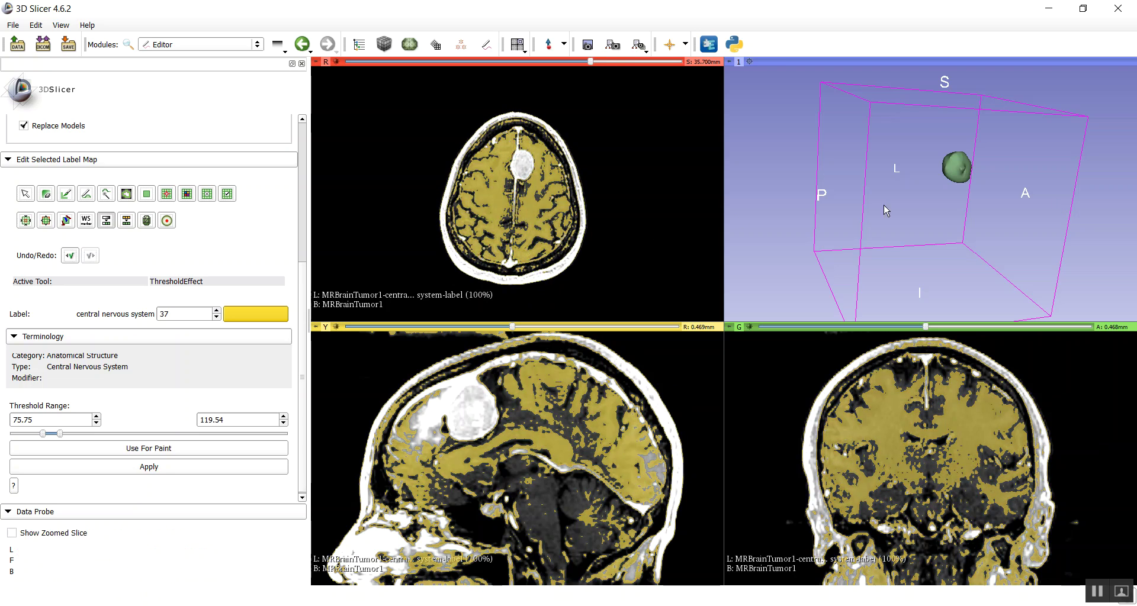
scroll(515, 196, "down", 2)
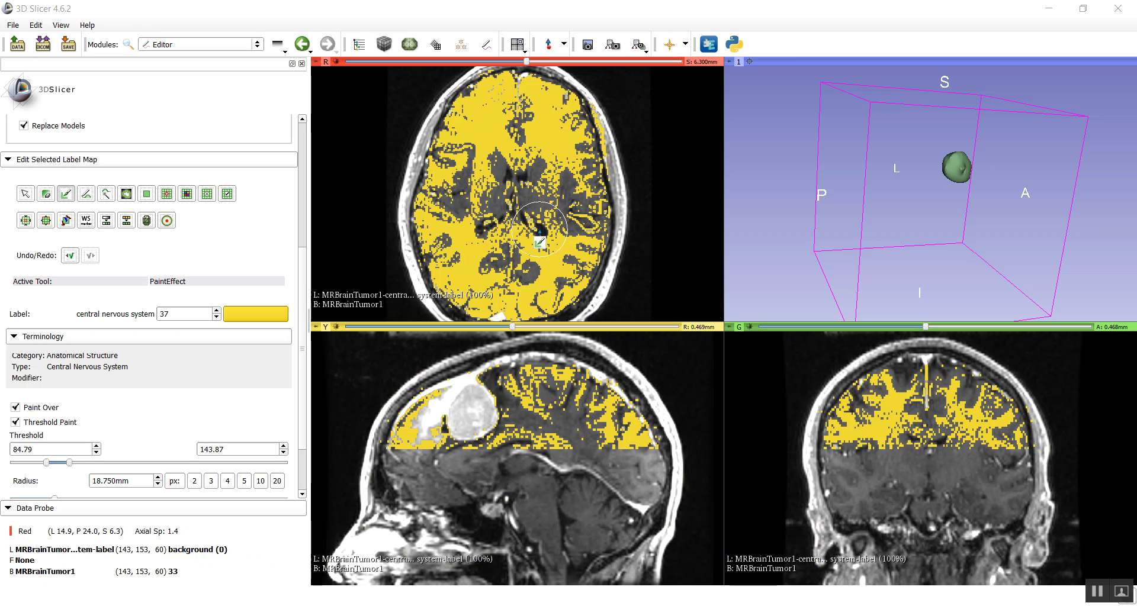
- Scroll up through the higher axial slices to review the yellow brain paint, then open the Modules list
scroll(539, 229, "up", 2)
scroll(539, 241, "up", 2)
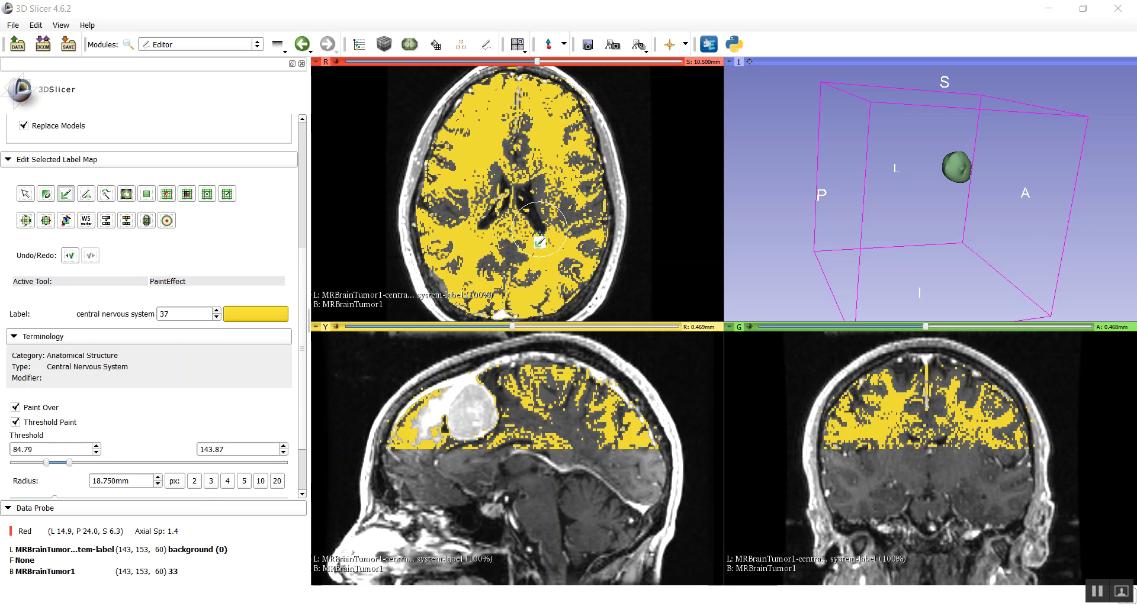
scroll(539, 242, "up", 1)
scroll(538, 241, "up", 3)
scroll(539, 242, "up", 2)
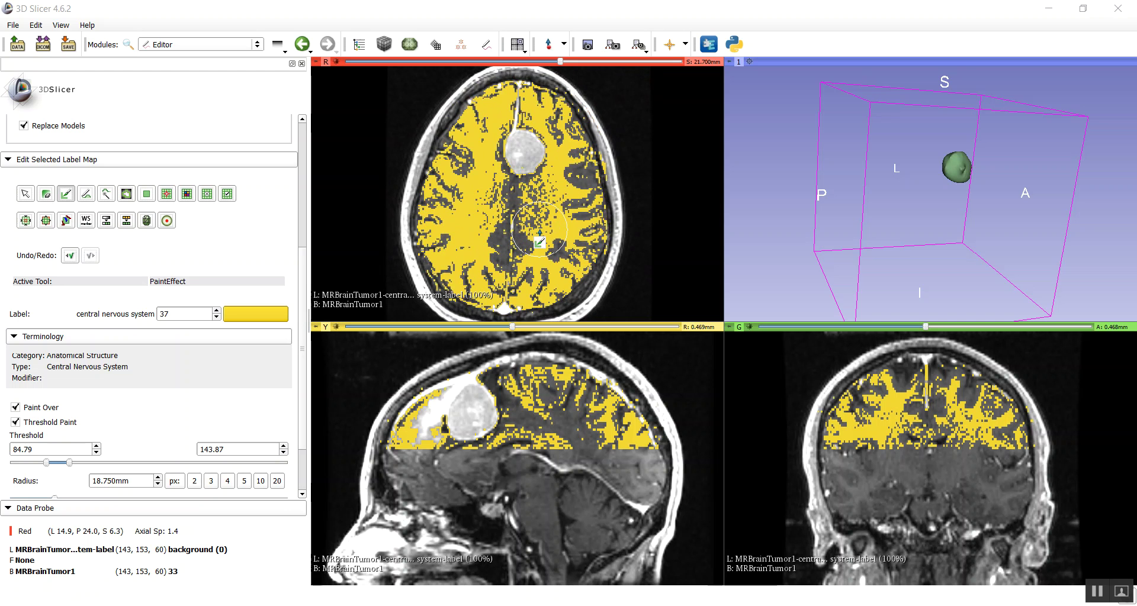
scroll(539, 242, "up", 2)
scroll(539, 241, "up", 2)
scroll(539, 242, "up", 4)
scroll(540, 243, "up", 5)
scroll(541, 245, "up", 6)
scroll(543, 247, "up", 4)
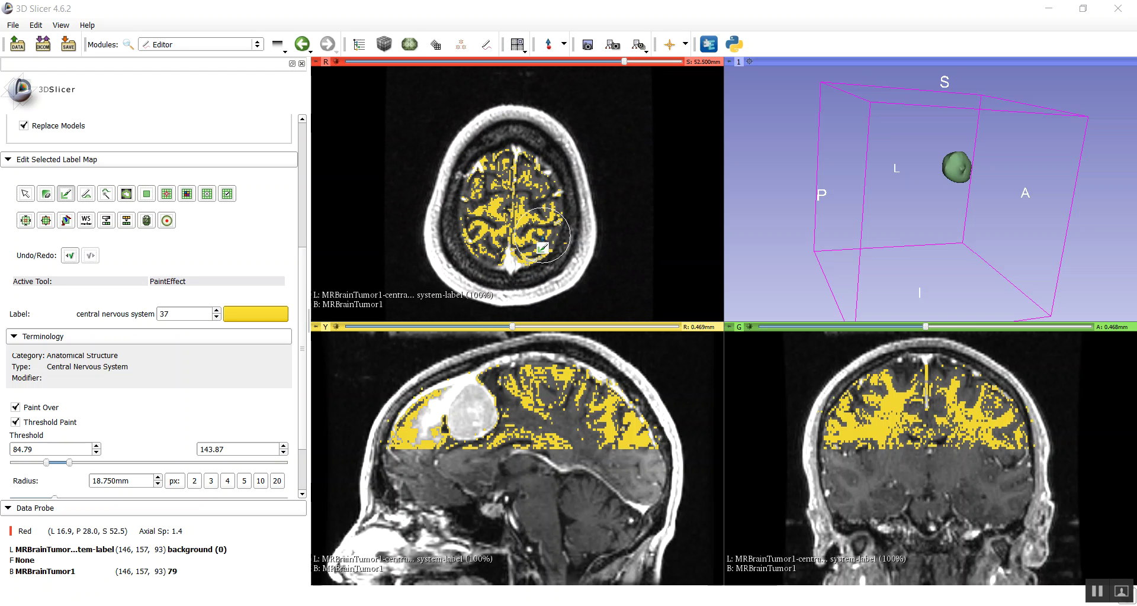
left_click(180, 48)
mouse_move(168, 384)
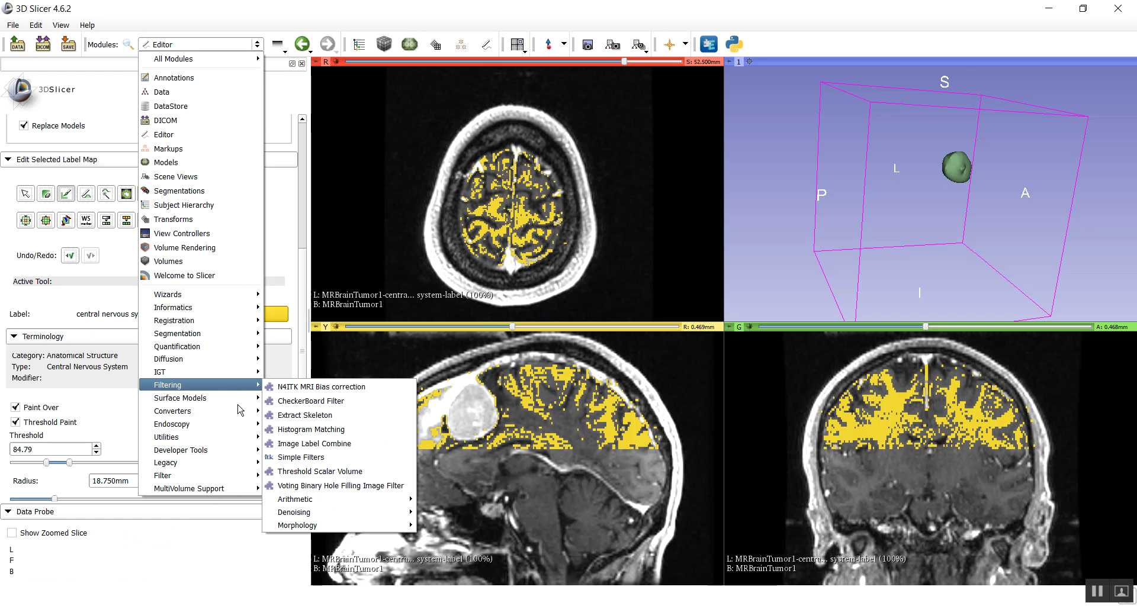
- In Model Maker, generate a surface model from the MRBrainTumor1-central nervous system-label volume
left_click(361, 443)
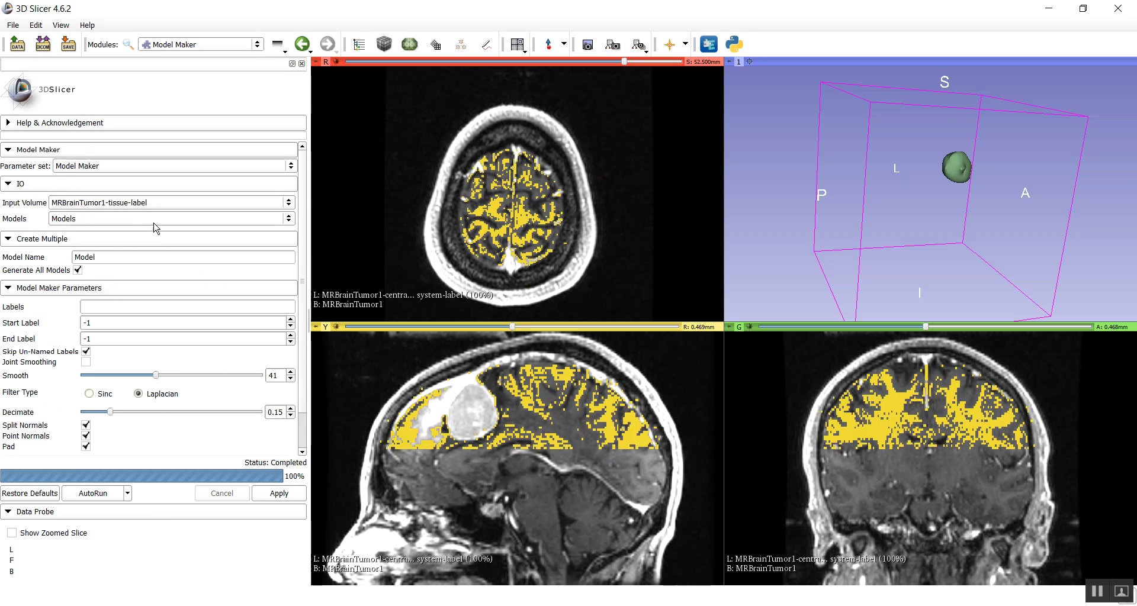
left_click(126, 203)
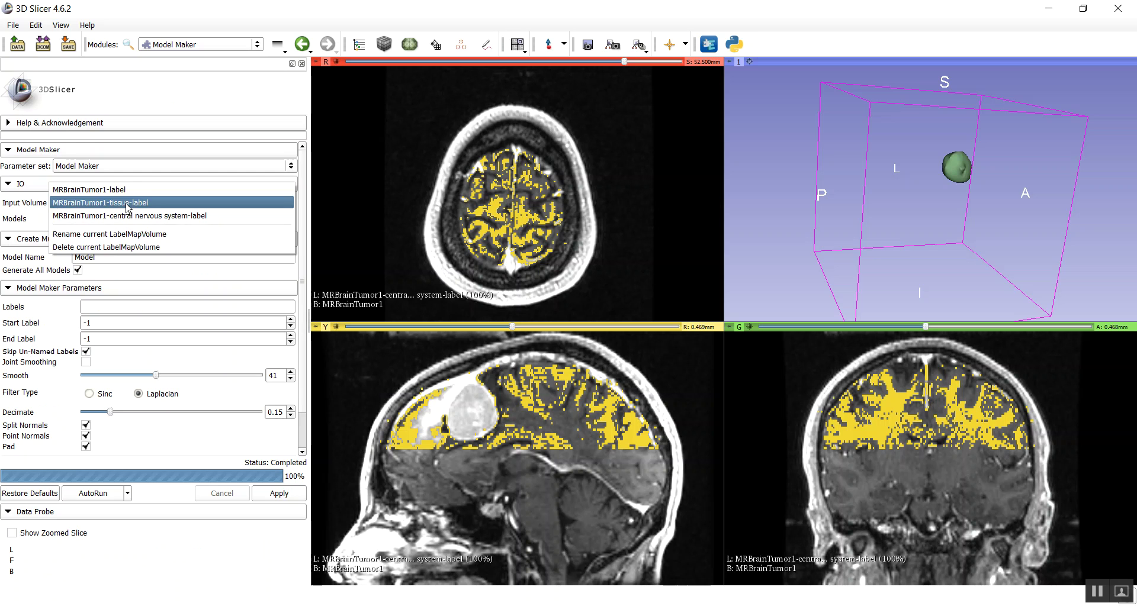
left_click(136, 215)
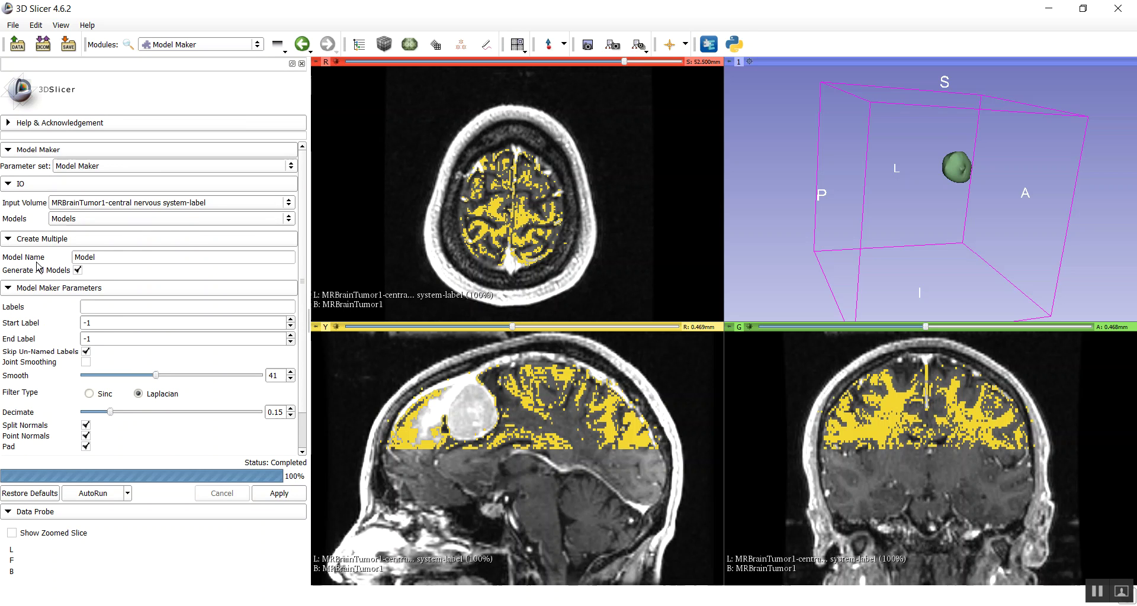
left_click(288, 495)
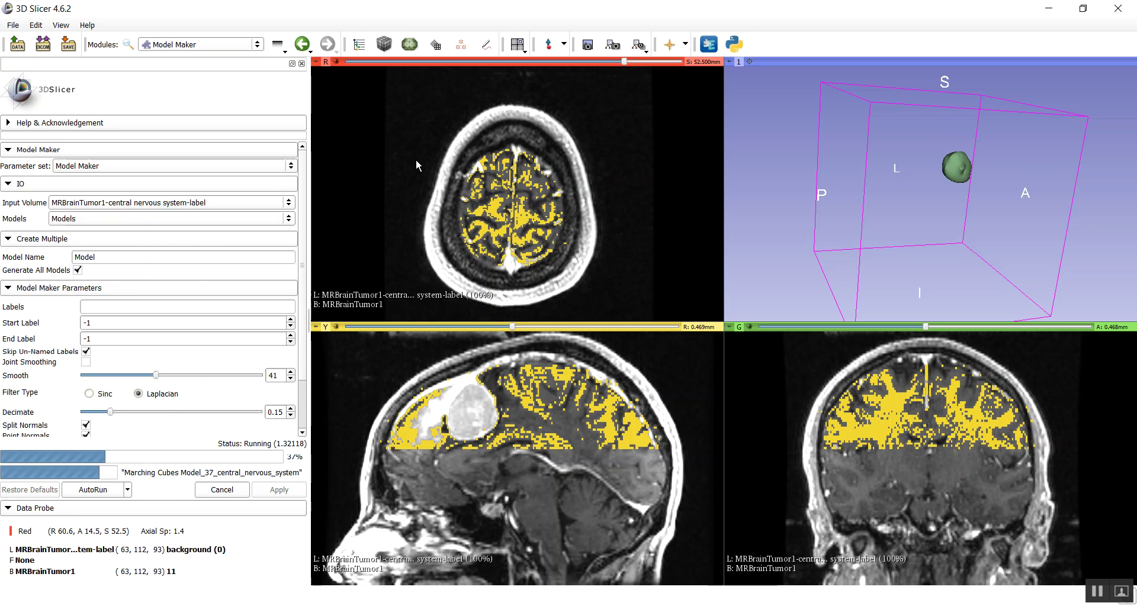
- Show the red axial slice in the 3D view and move it down below the brain
mouse_move(330, 61)
left_click(348, 75)
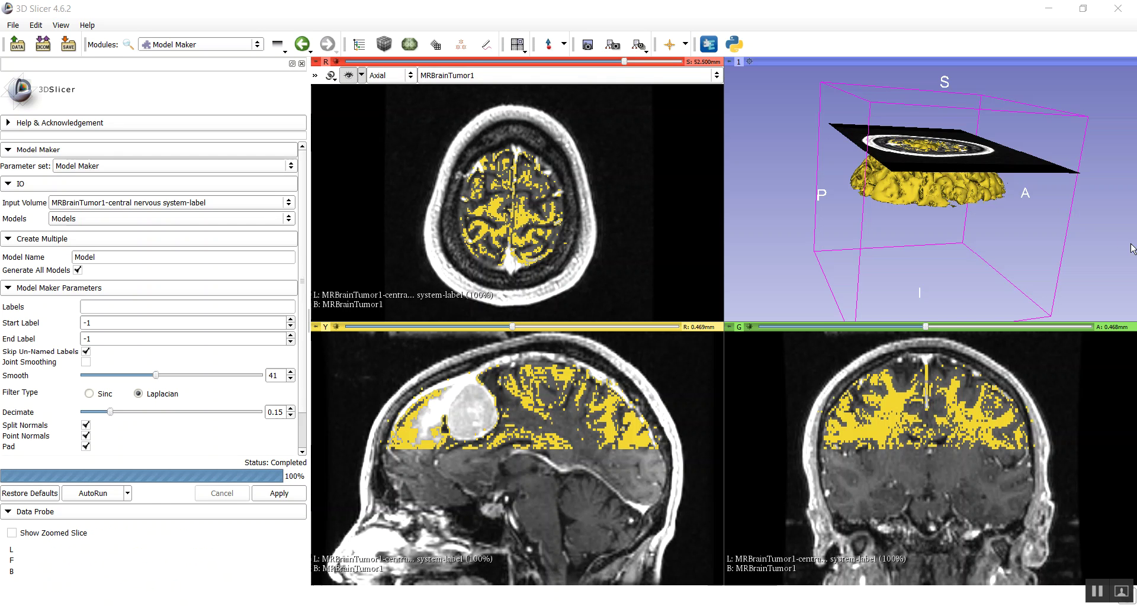
scroll(543, 192, "down", 3)
scroll(542, 192, "down", 3)
scroll(543, 192, "down", 5)
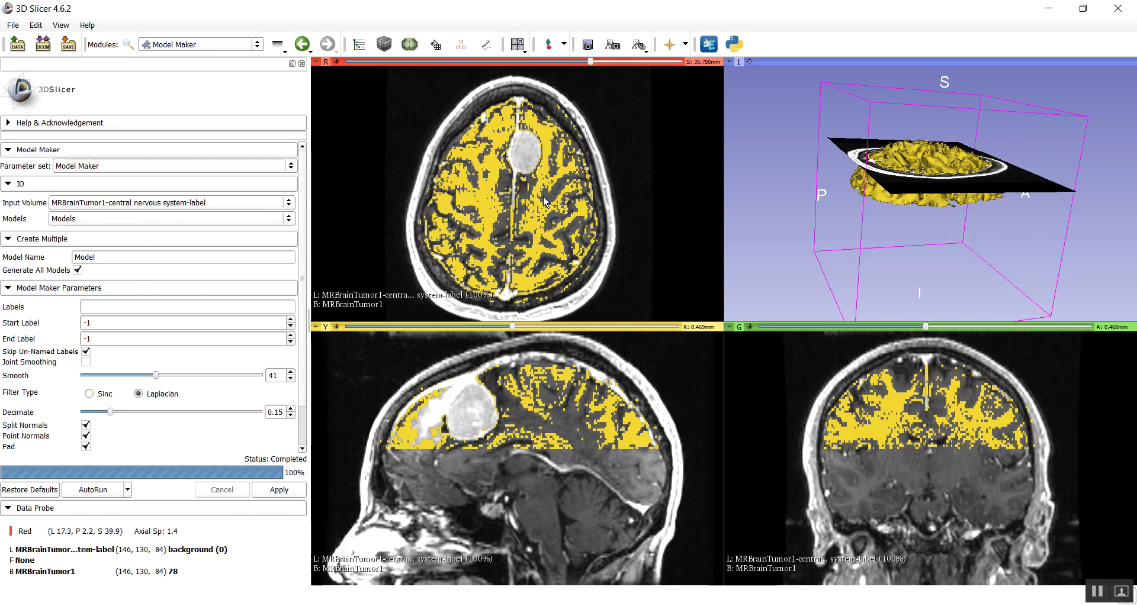
scroll(543, 197, "down", 4)
scroll(546, 202, "down", 5)
scroll(550, 206, "down", 4)
scroll(550, 207, "down", 3)
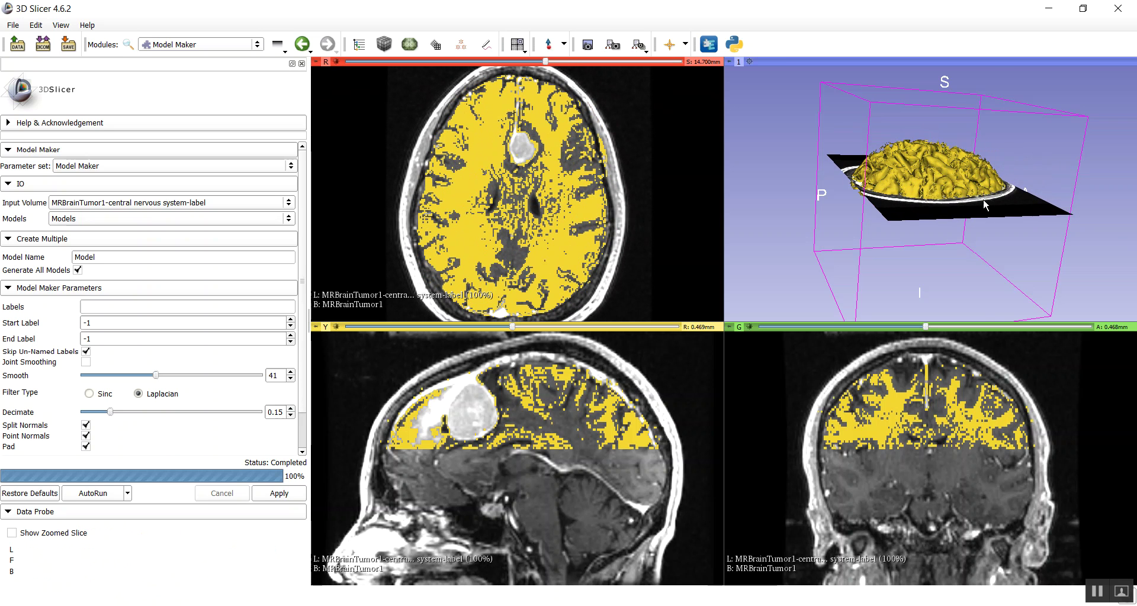
- Orbit the 3D view to a side view, set it spinning, and show the module list
mouse_move(953, 210)
left_mouse_down()
mouse_move(928, 226)
mouse_move(1128, 232)
mouse_move(1094, 288)
left_mouse_up()
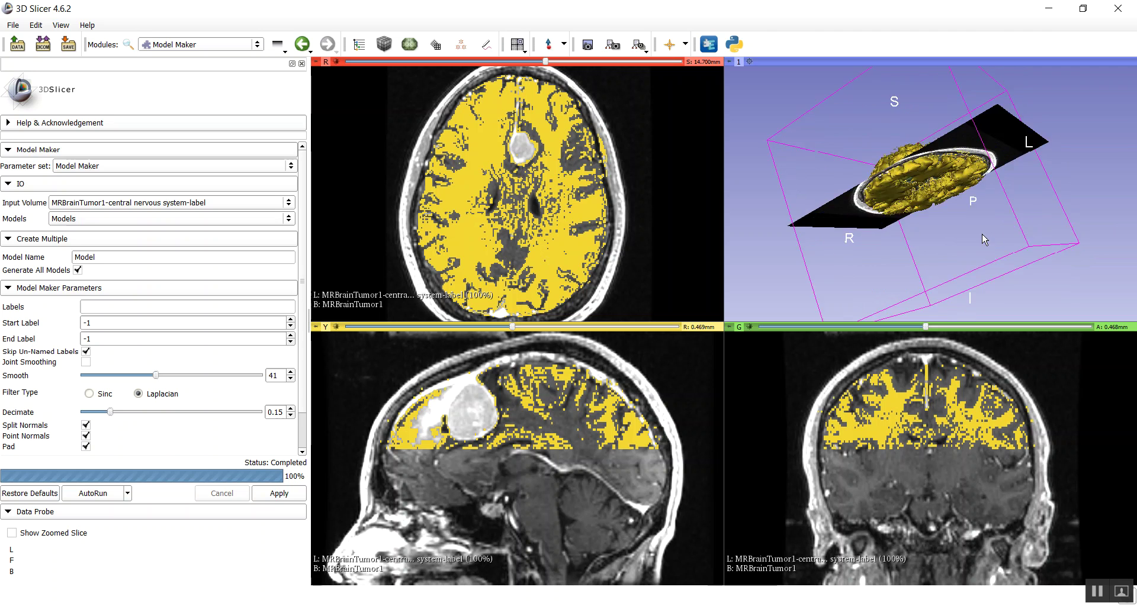
mouse_move(734, 312)
left_mouse_down()
mouse_move(965, 293)
mouse_move(912, 288)
mouse_move(918, 269)
left_mouse_up()
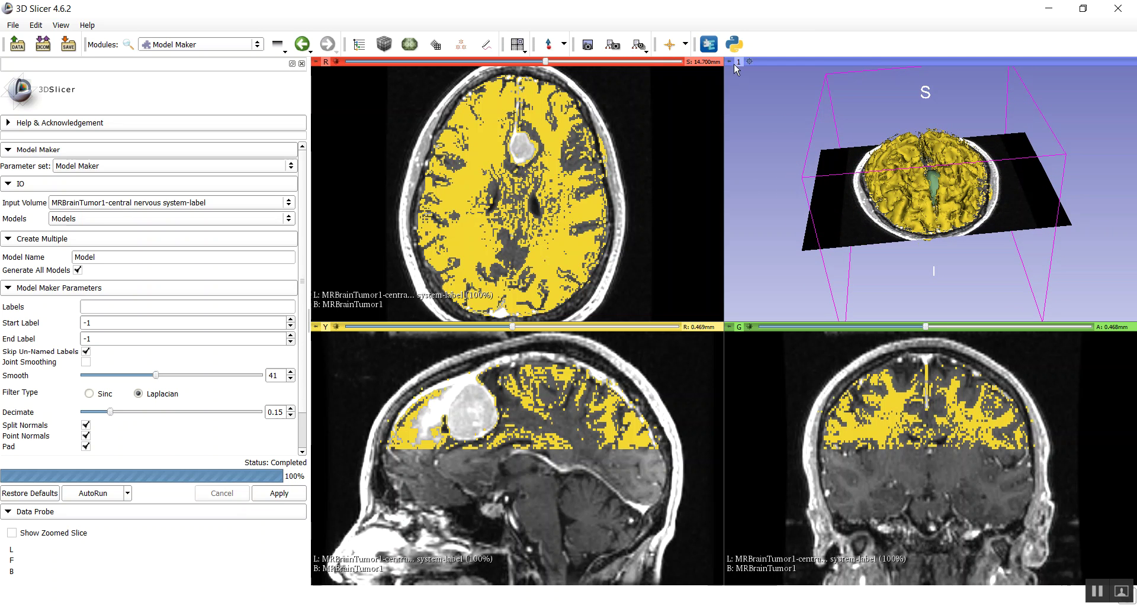
mouse_move(737, 62)
left_click(813, 112)
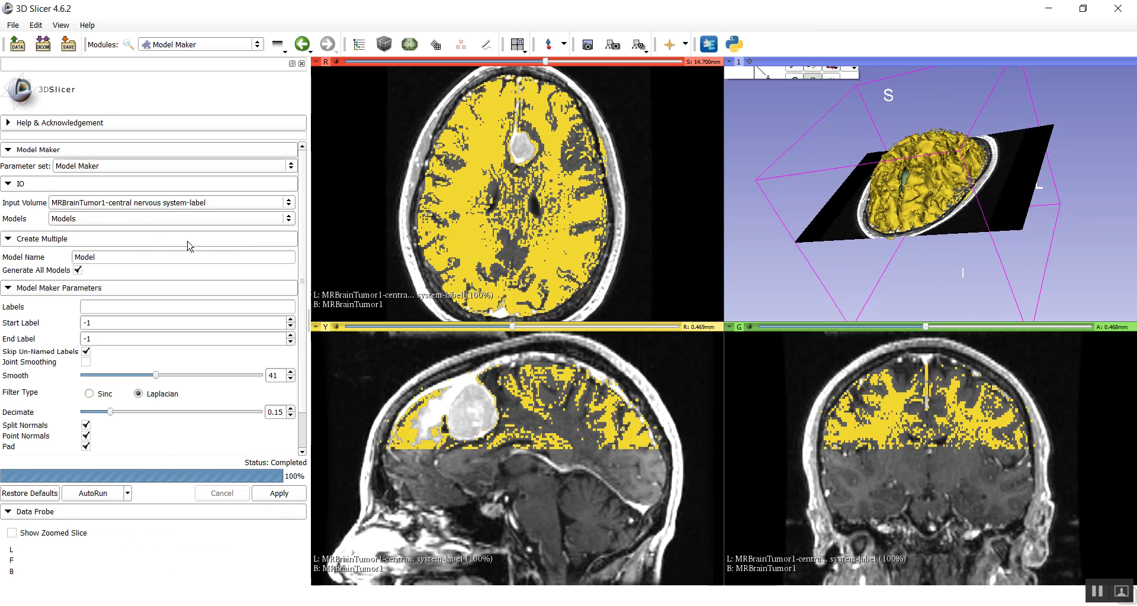
left_click(212, 47)
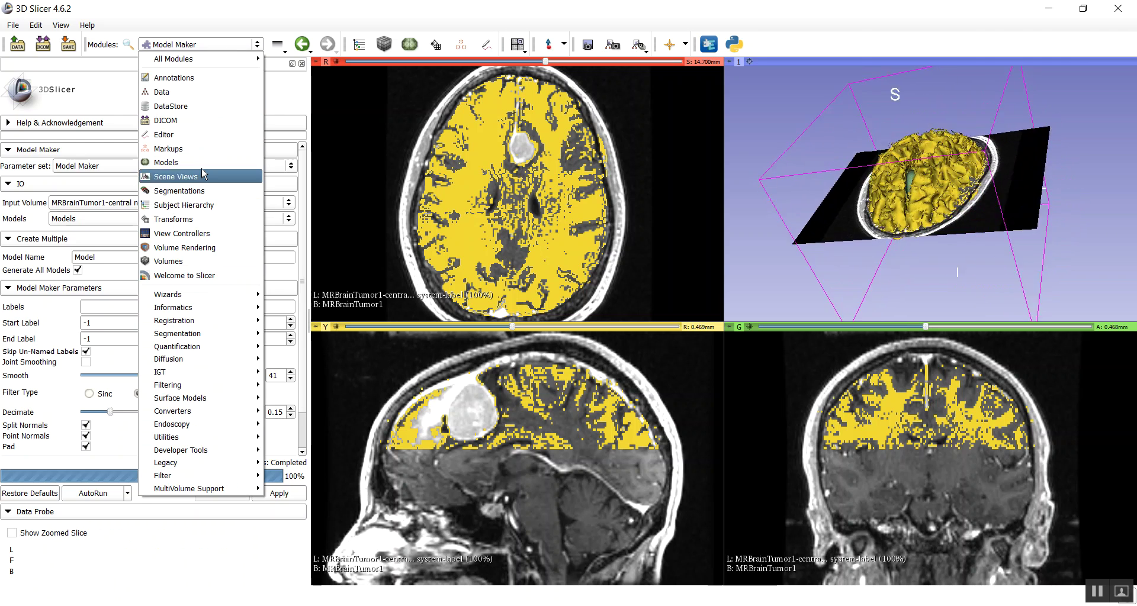
- In the Models module, set Model_37_central_nervous_system's opacity to 0.50
left_click(208, 171)
double_click(268, 195)
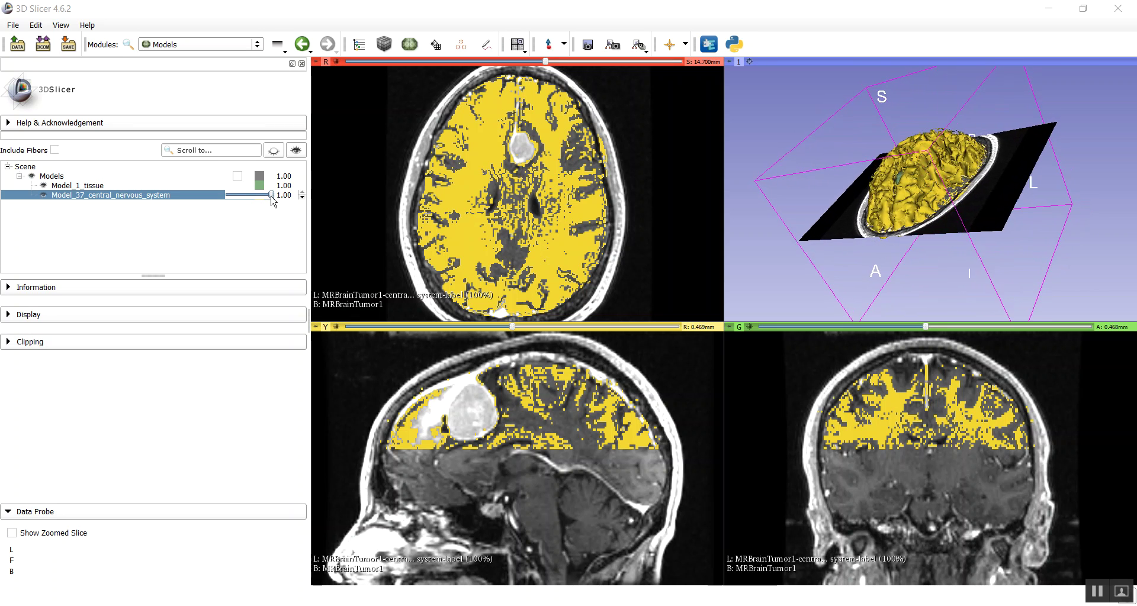
left_click_drag(270, 196, 257, 203)
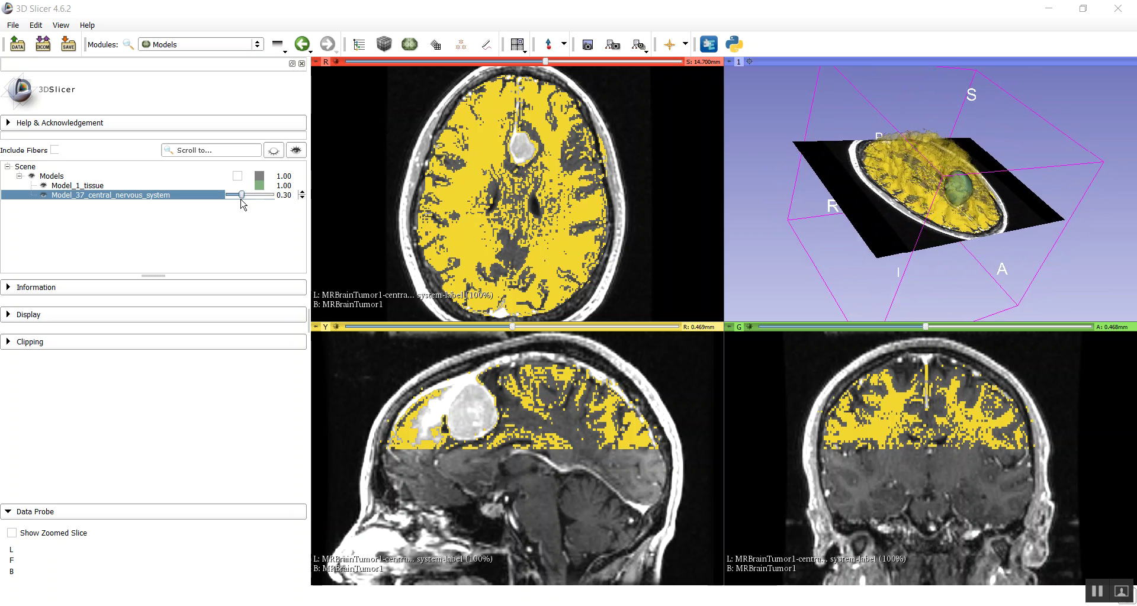
left_click_drag(248, 200, 249, 200)
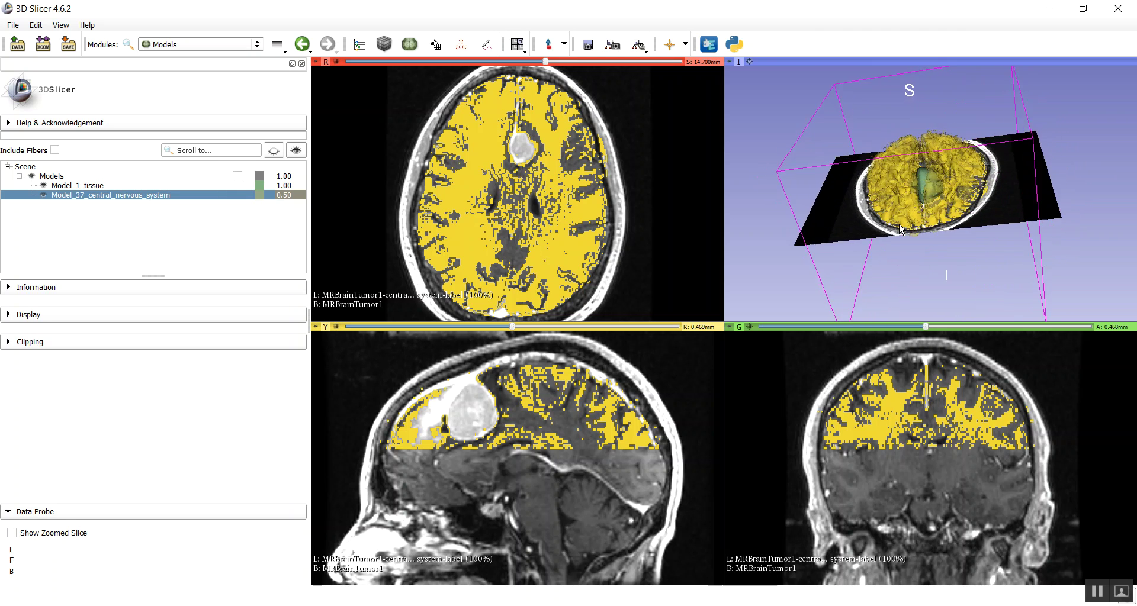
- Recolour Model_1_tissue bright red using the Select Color dialog
double_click(259, 185)
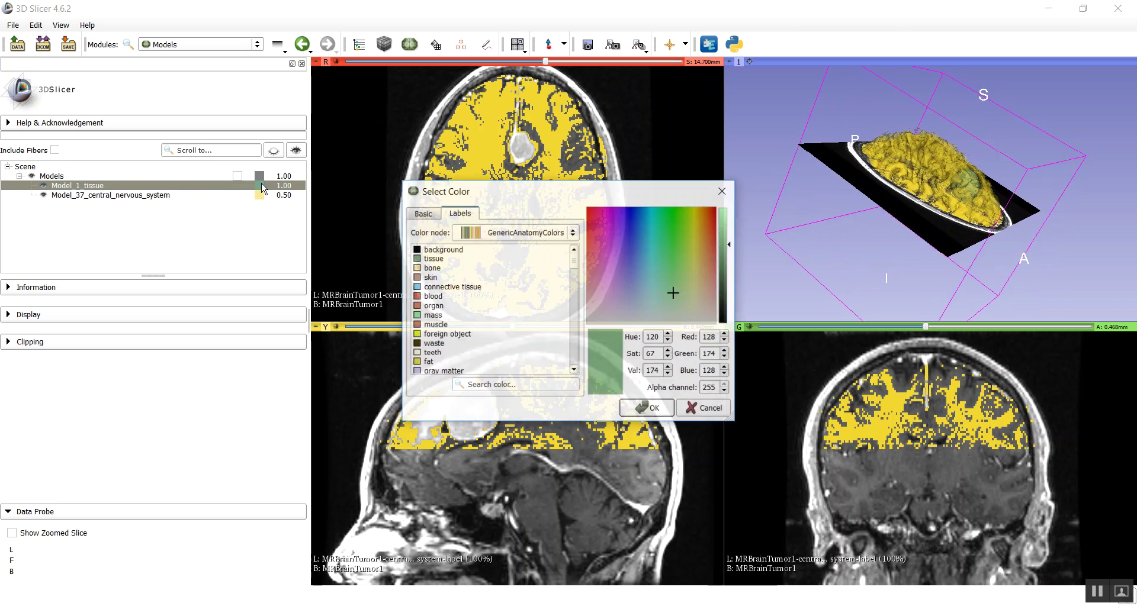
left_click_drag(674, 293, 717, 219)
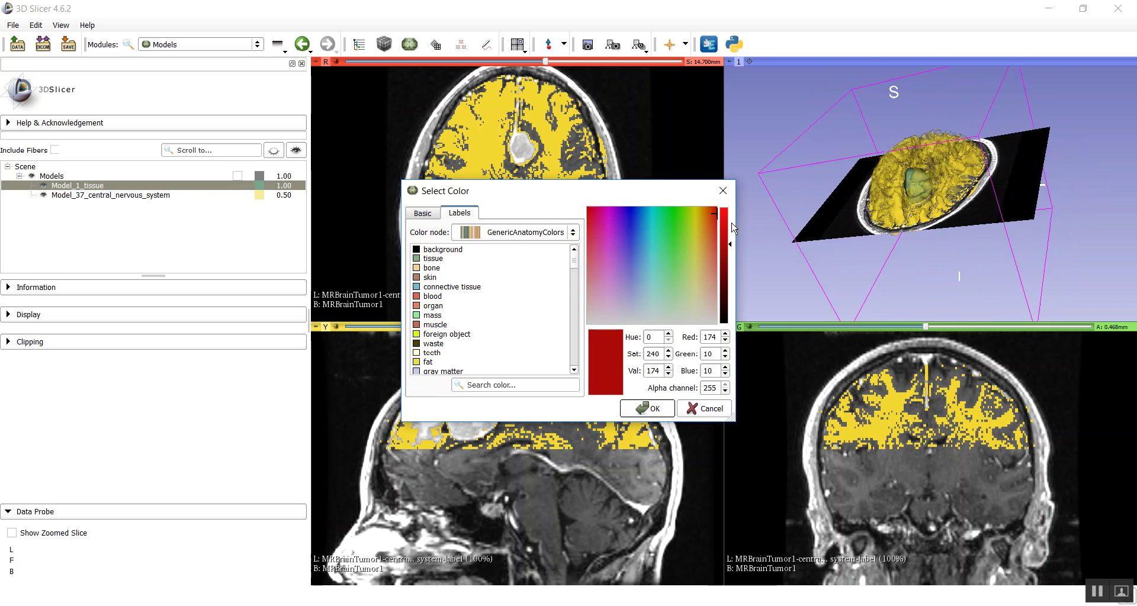
left_click_drag(732, 248, 733, 222)
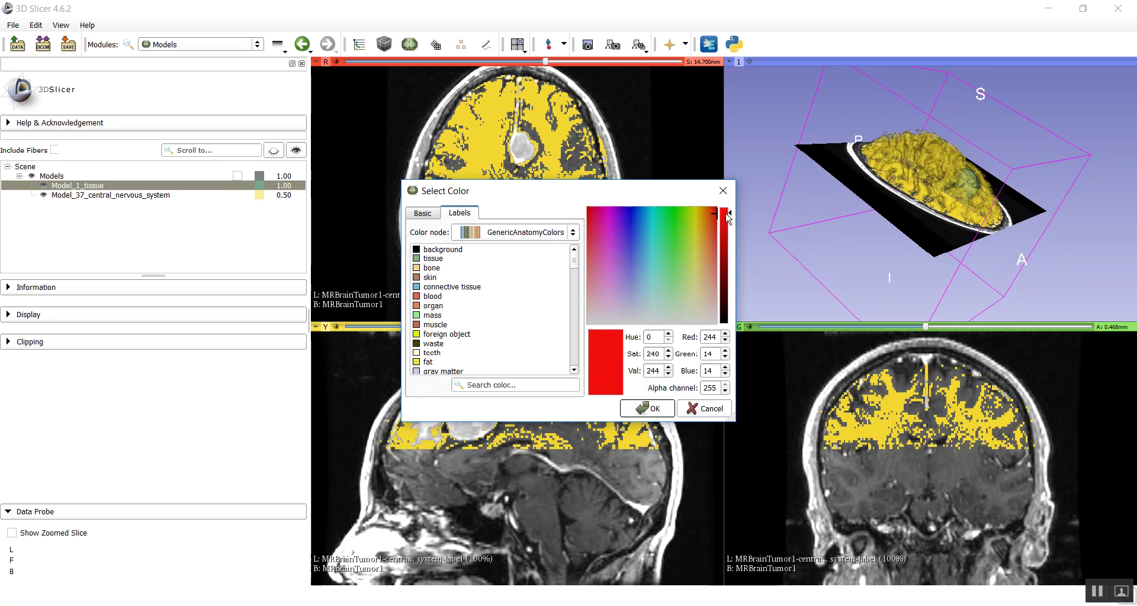
left_click(637, 410)
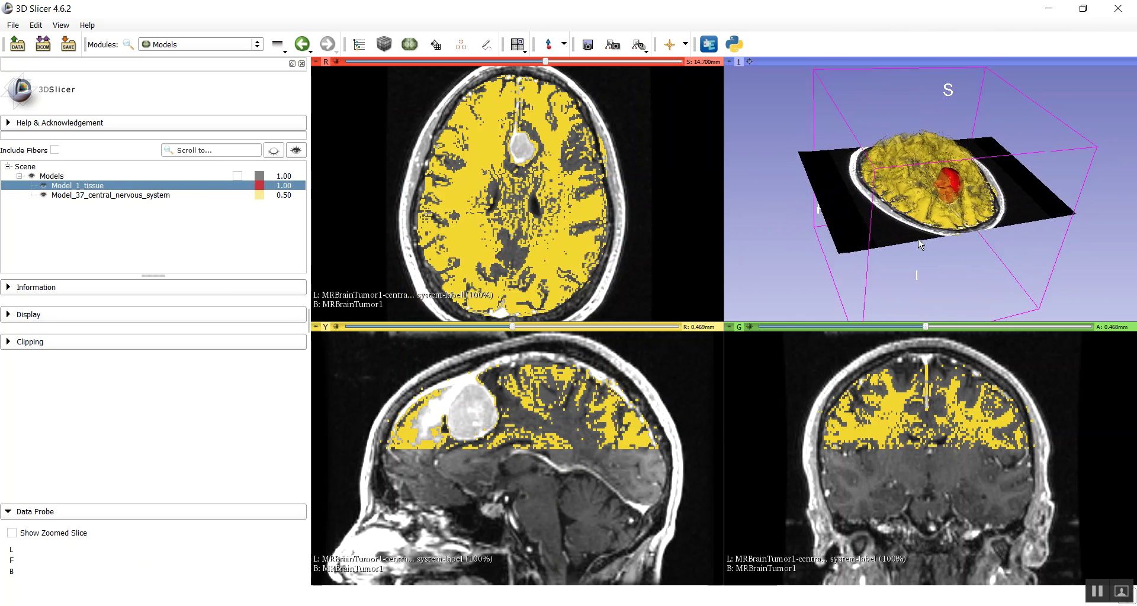